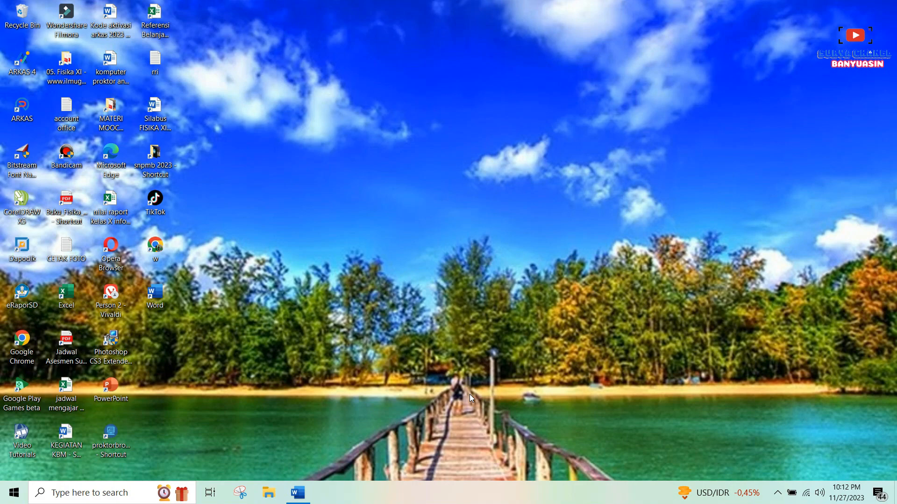
Launch Chrome and open the Rapor Digital Madrasah site at raport.mansatubanyuasin.sch.id.
double_click(156, 247)
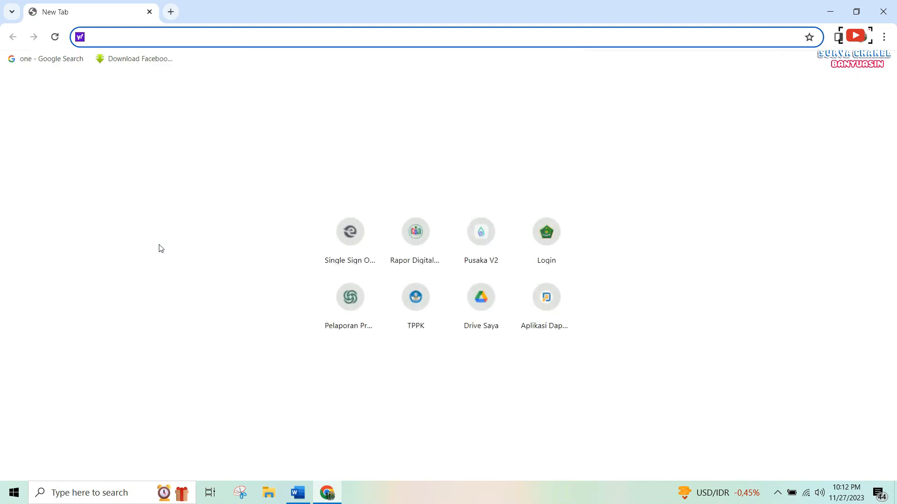
text(raport.mansatubanyuasin.sch.id)
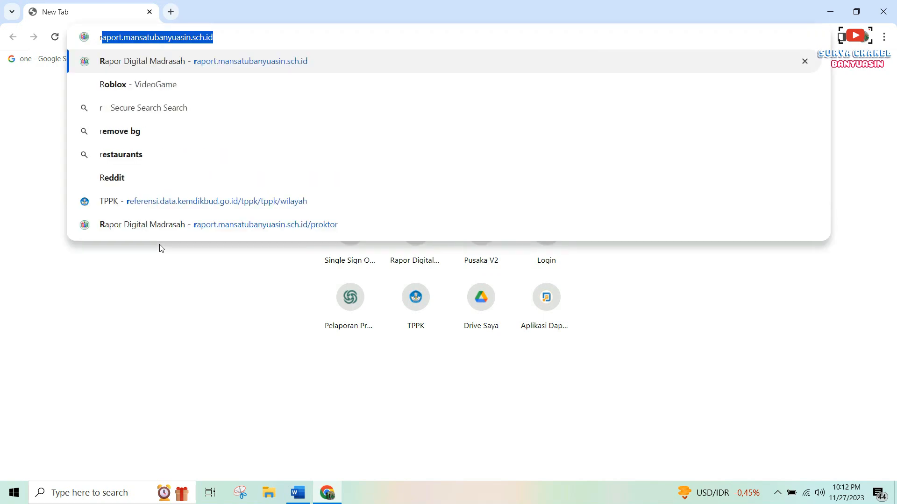
key(Return)
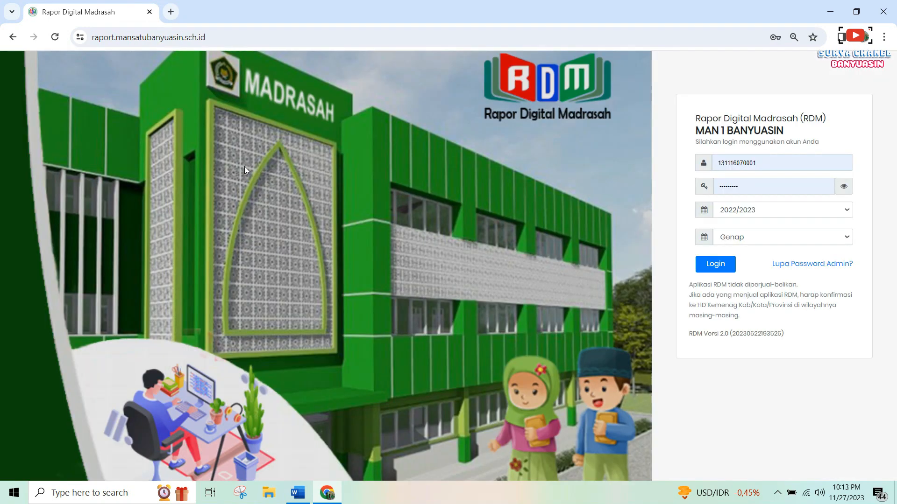
Log in with the saved teacher account for school year 2023/2024 and semester Ganjil.
click(773, 166)
click(806, 223)
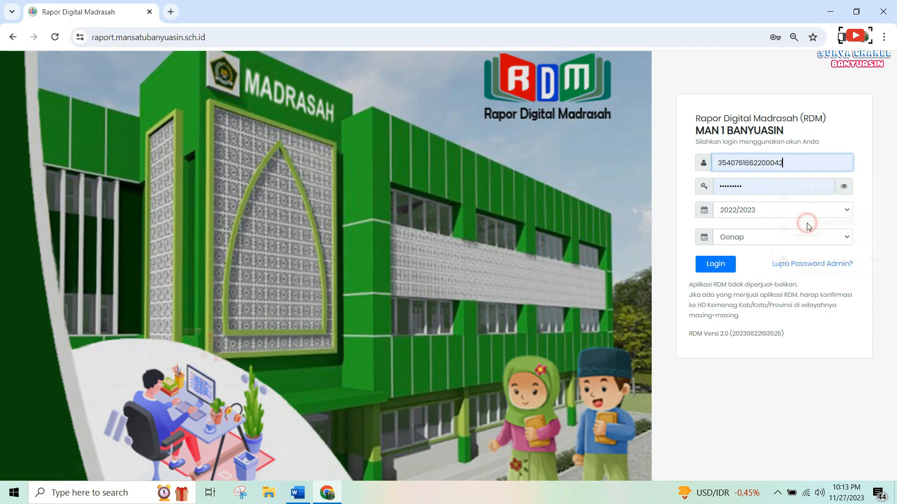
click(772, 214)
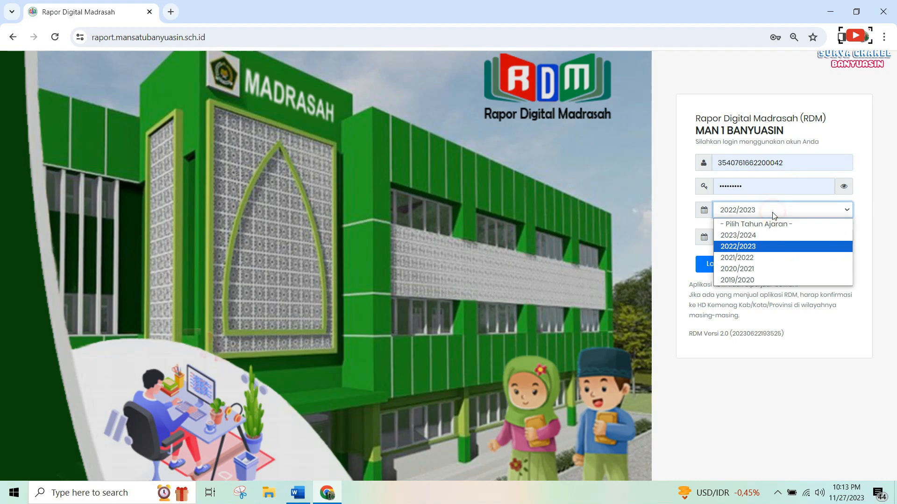
click(758, 235)
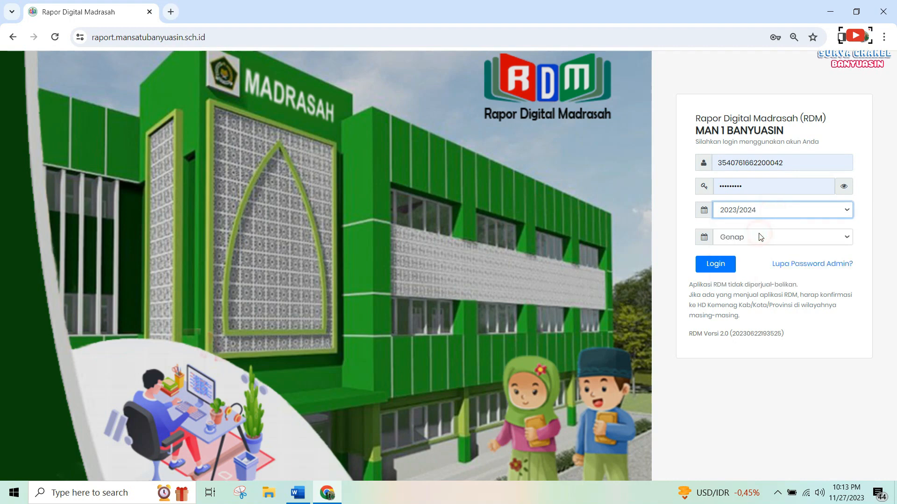
click(758, 238)
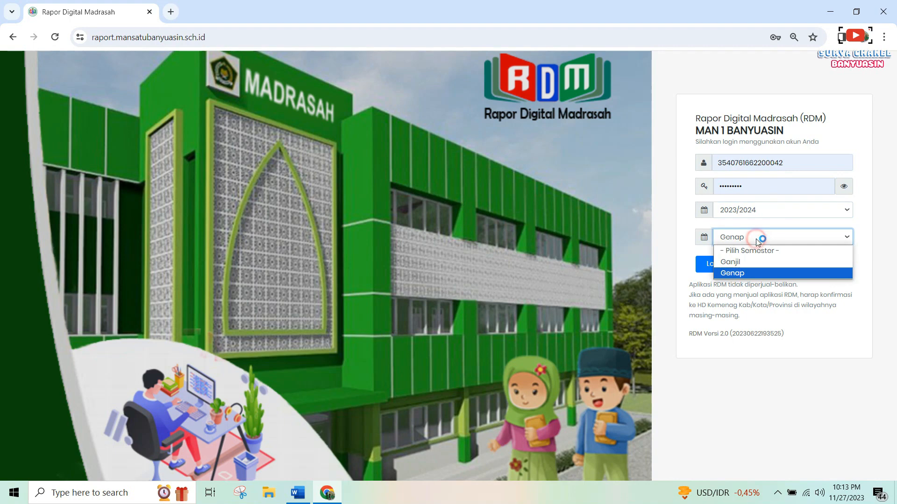
click(745, 263)
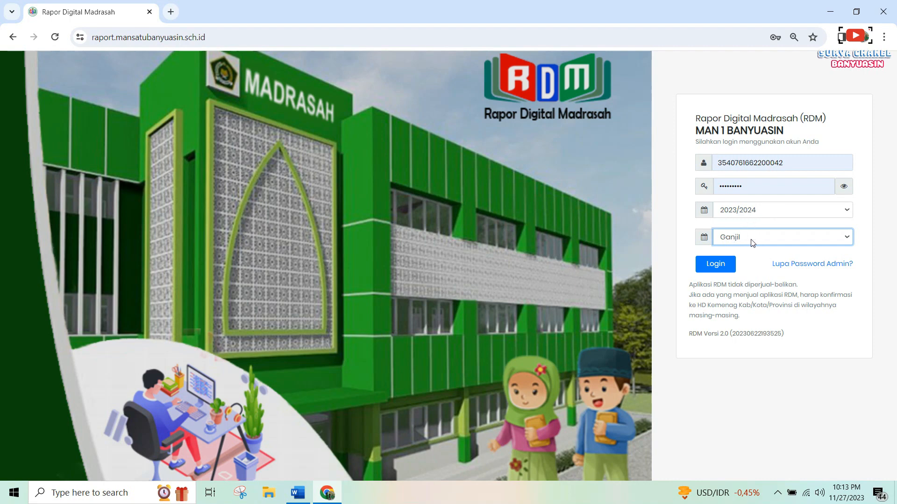
click(727, 265)
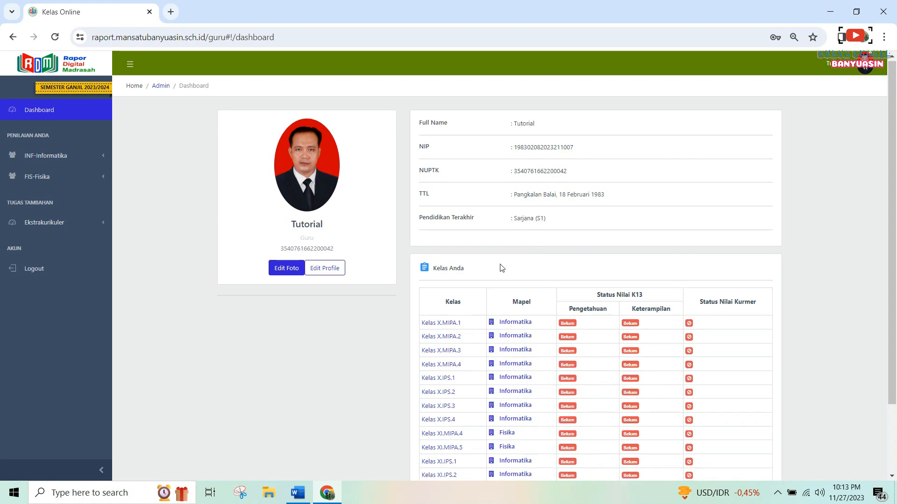
Open the Fisika subject of class XI.MIPA.4 and review its student list with 100 entries per page.
scroll(500, 268, down, 2)
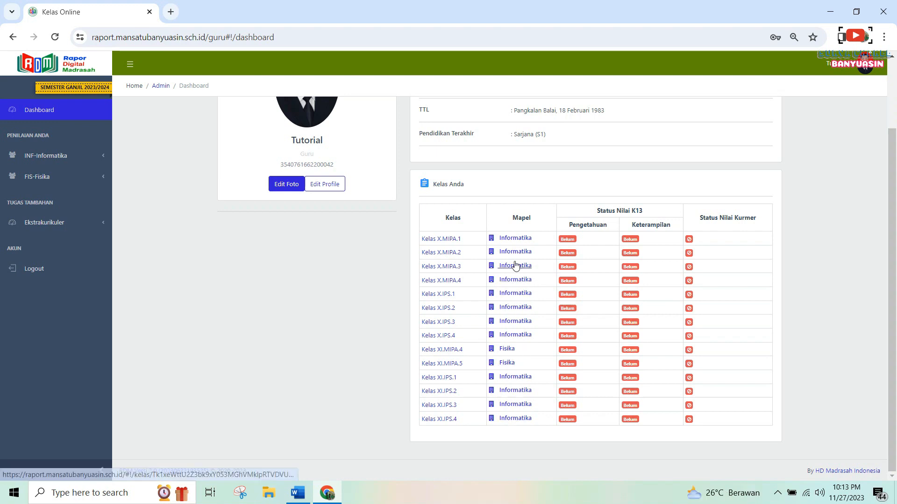
click(504, 351)
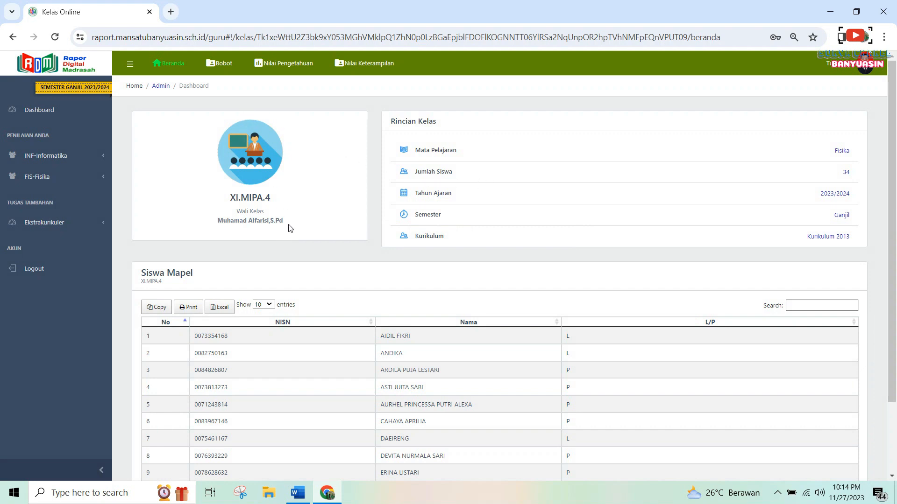
scroll(290, 226, down, 1)
scroll(215, 133, up, 1)
click(270, 305)
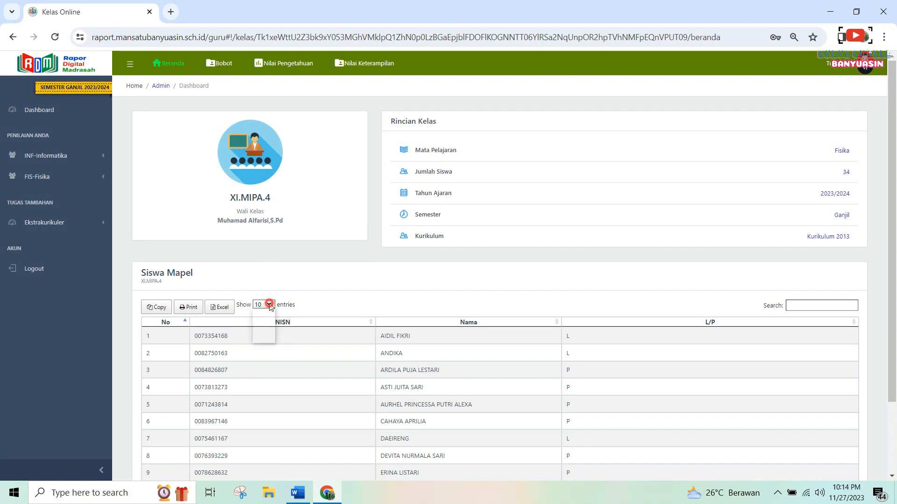
click(260, 336)
scroll(304, 351, down, 10)
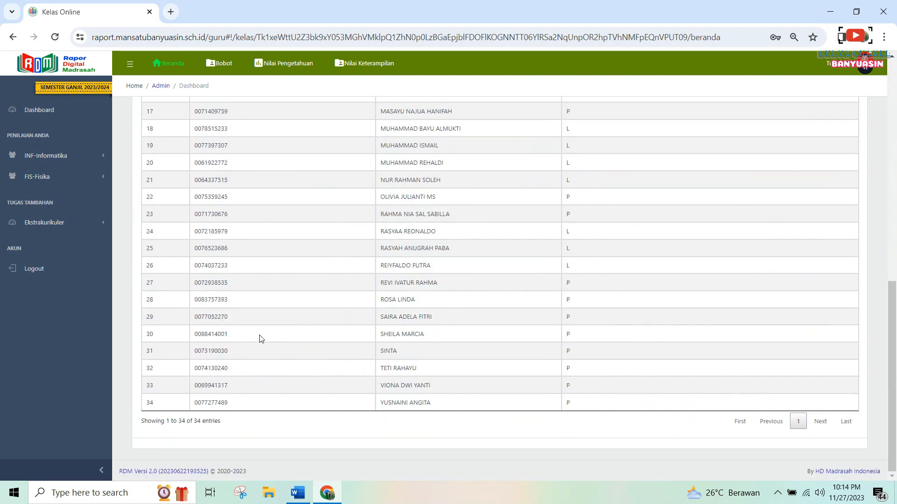
scroll(275, 305, up, 10)
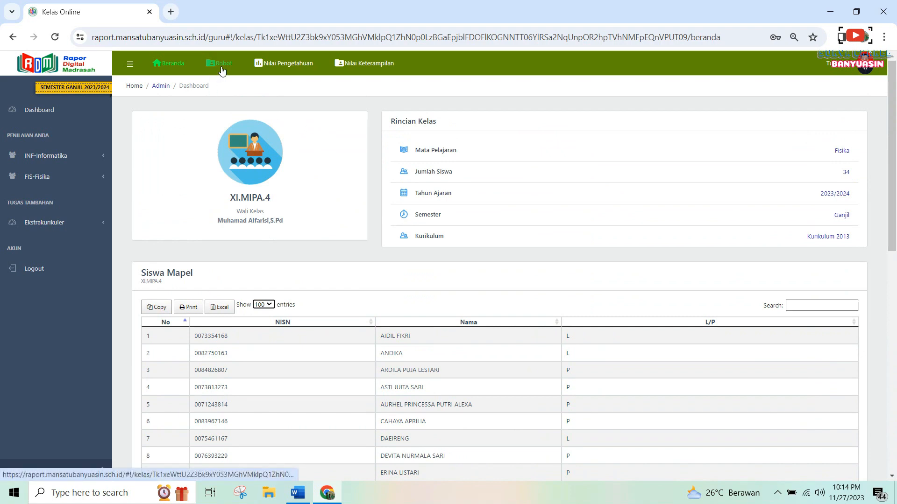
Examine the class's Bobot settings, trying out the weekly hours value without saving it.
click(221, 67)
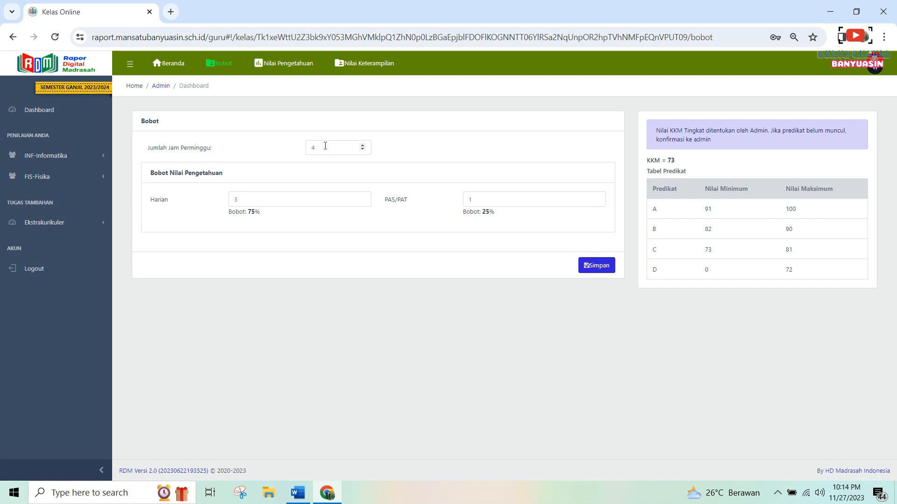
click(363, 146)
click(363, 149)
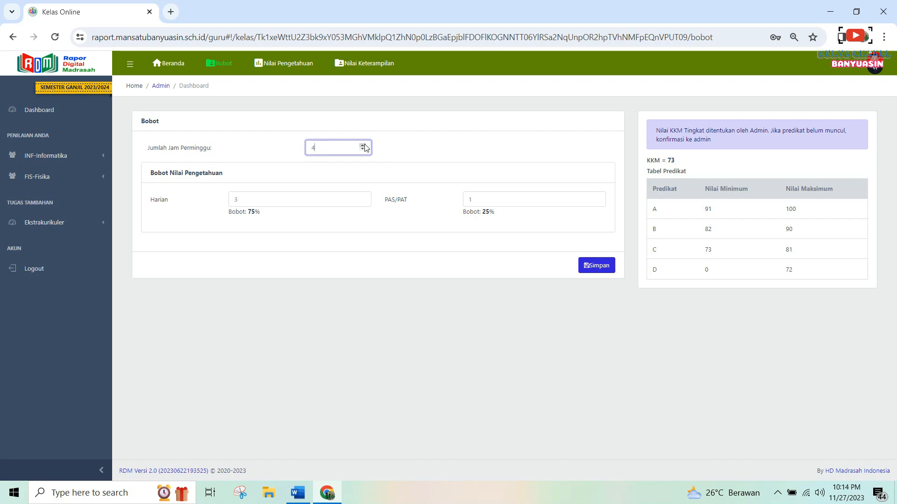
click(362, 149)
View the class's Nilai Pengetahuan and Nilai Keterampilan grade pages.
click(288, 66)
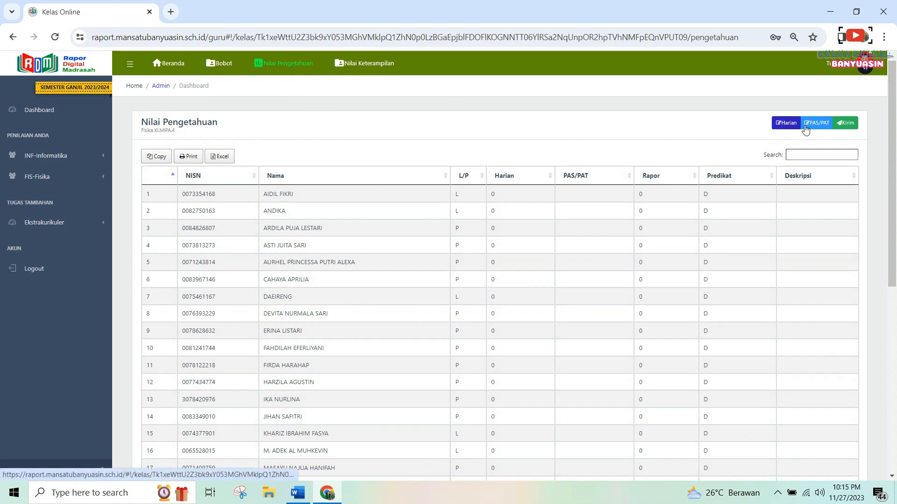
click(374, 69)
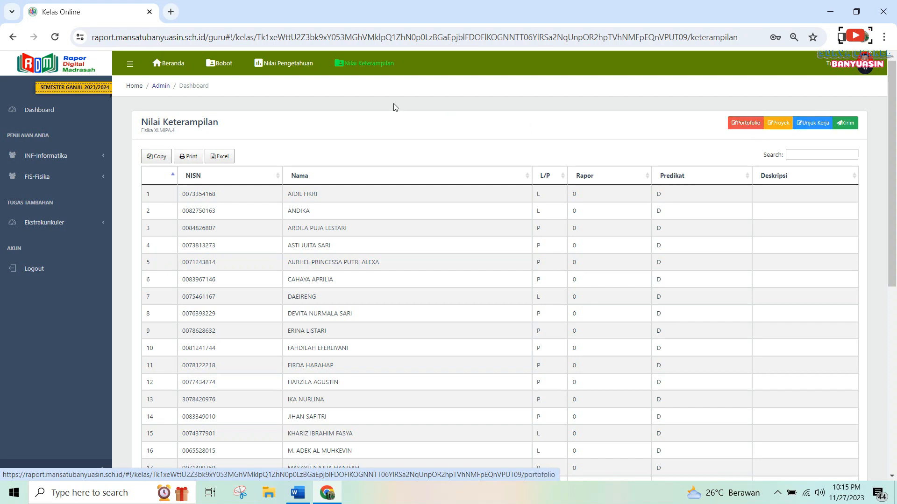
Download the Excel template for the Nilai Harian knowledge grades and close the upload dialog.
click(293, 71)
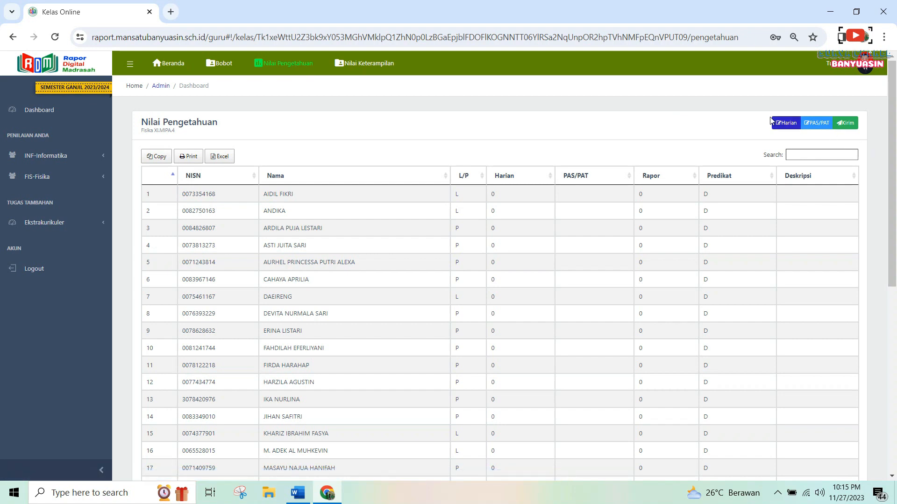
click(786, 123)
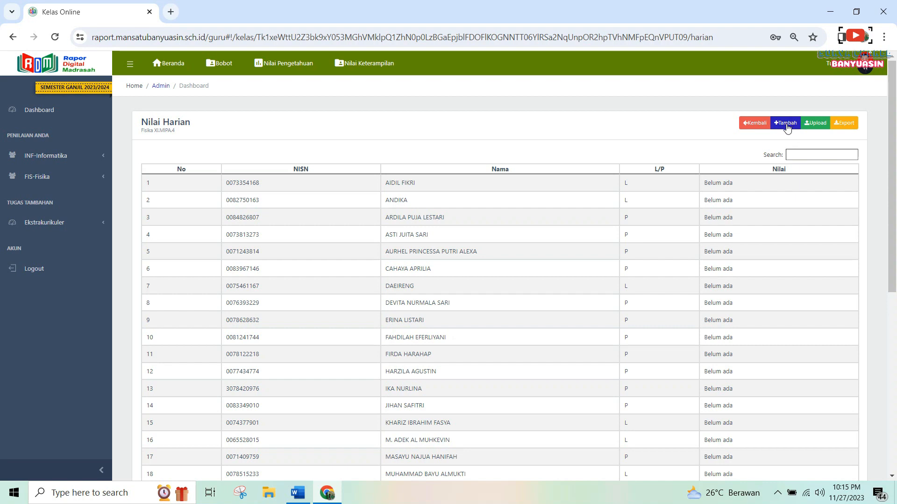
click(815, 123)
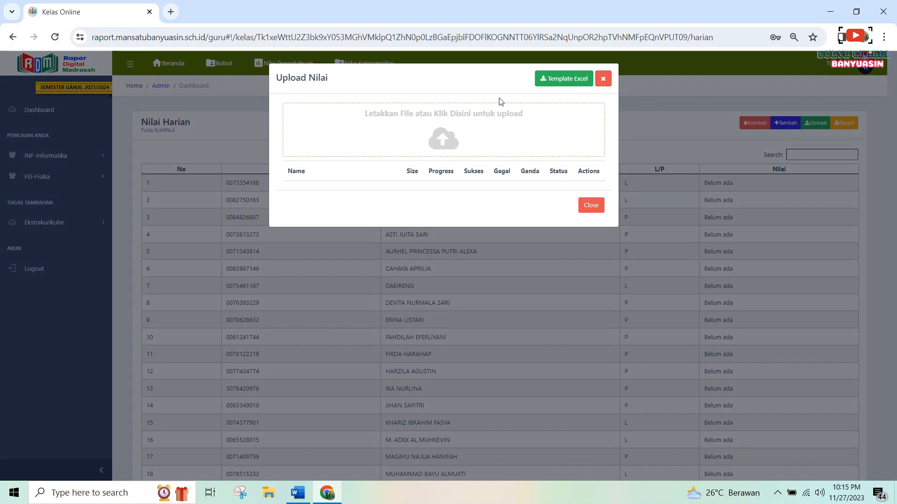
click(563, 85)
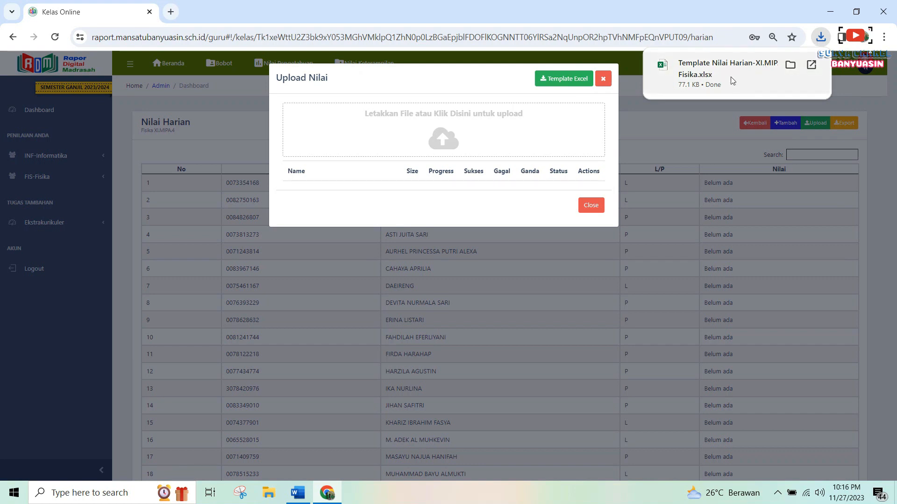
click(591, 205)
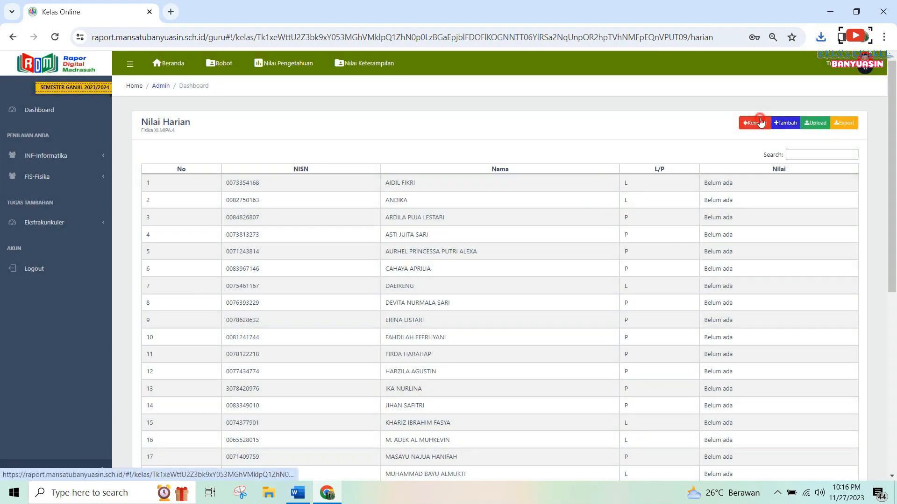
Download the Excel template for the PAS/PAT knowledge grades and close the upload dialog.
click(758, 123)
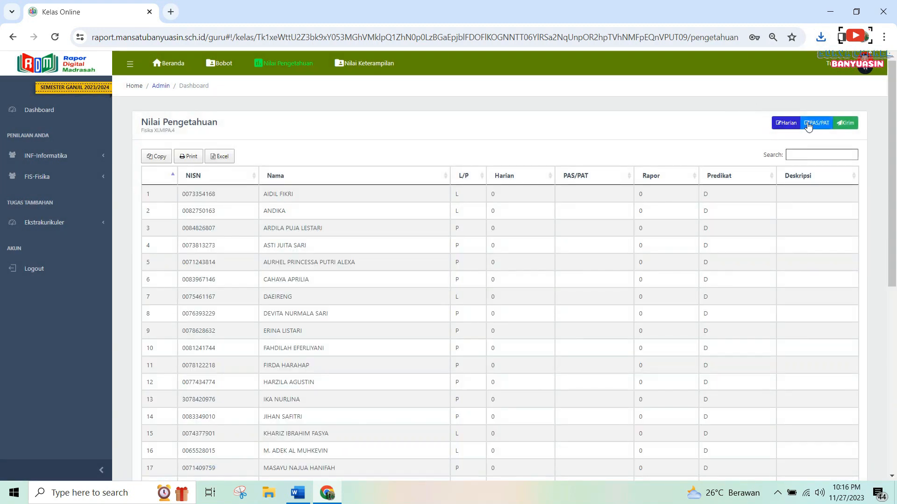
click(815, 126)
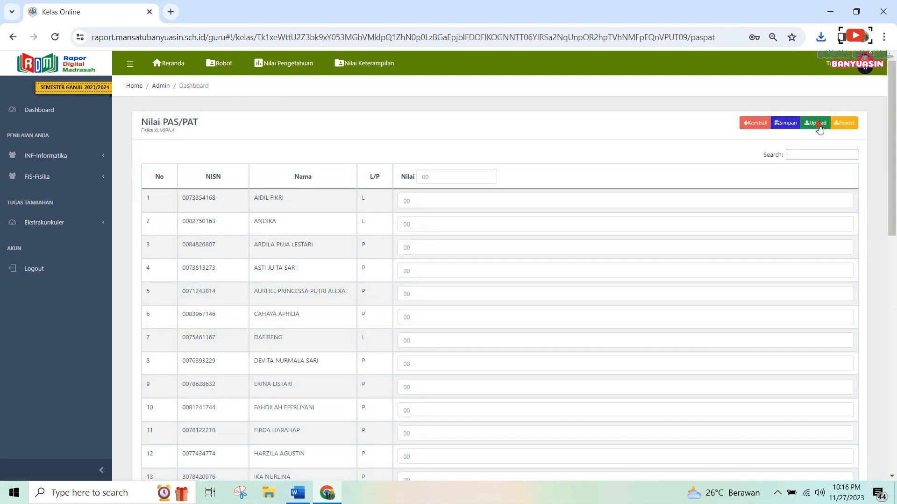
click(818, 127)
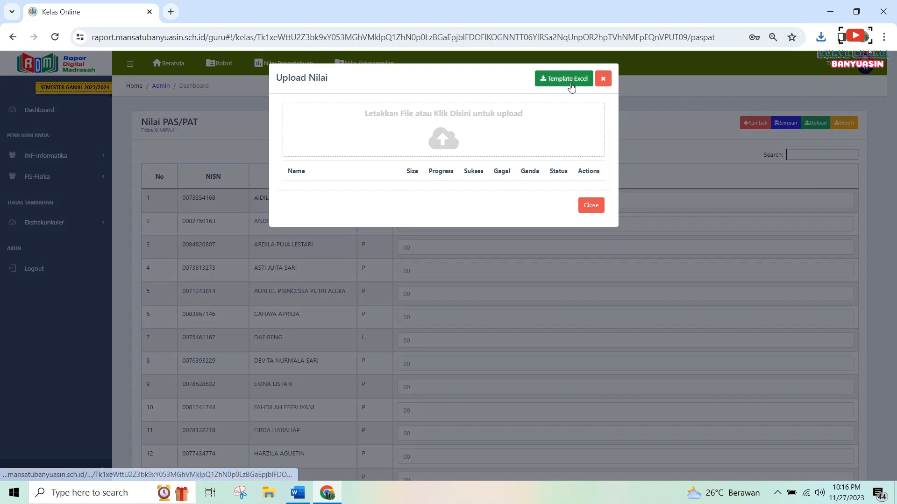
click(570, 84)
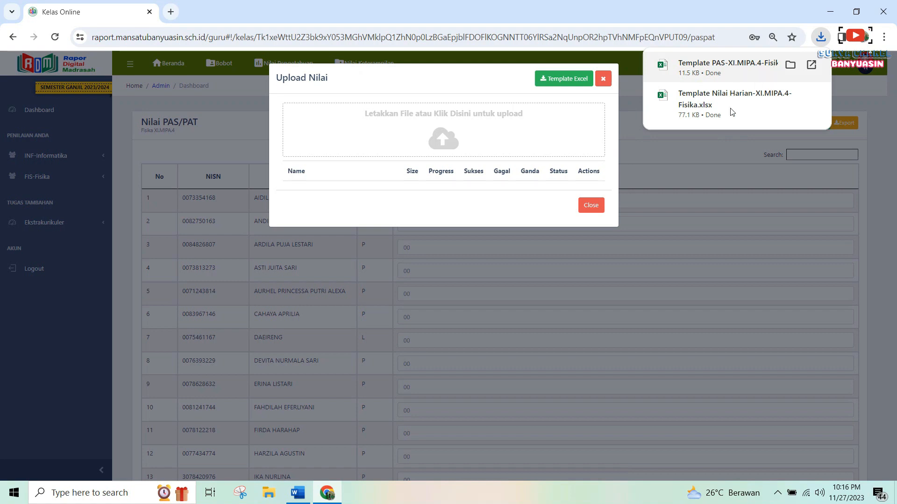
click(591, 205)
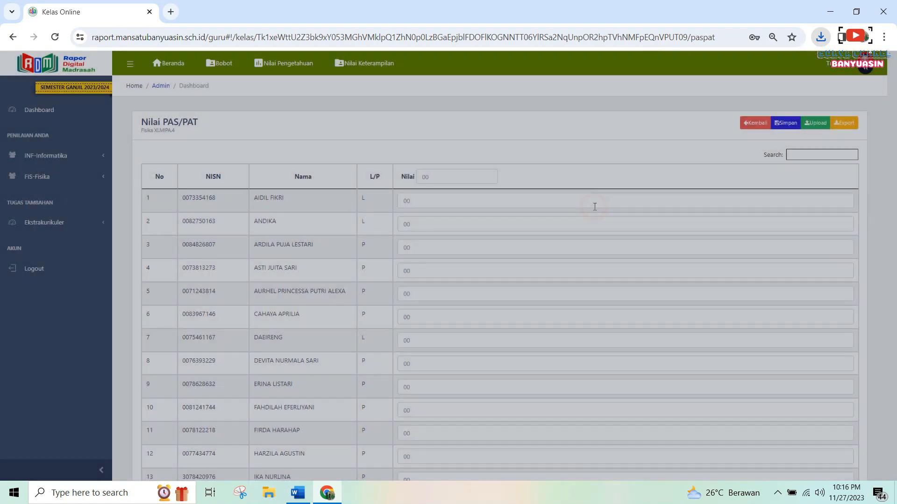
Download the Excel template for the Portofolio skill grades and return to the Nilai Keterampilan page.
click(359, 68)
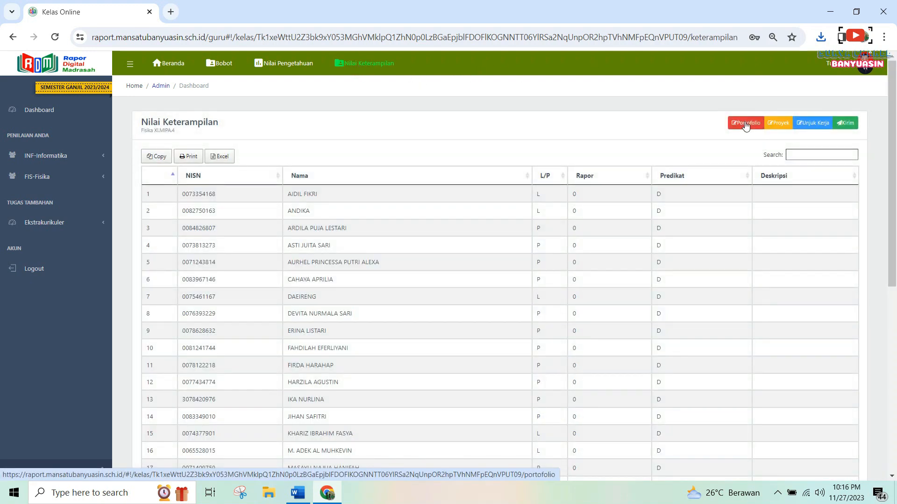
click(745, 123)
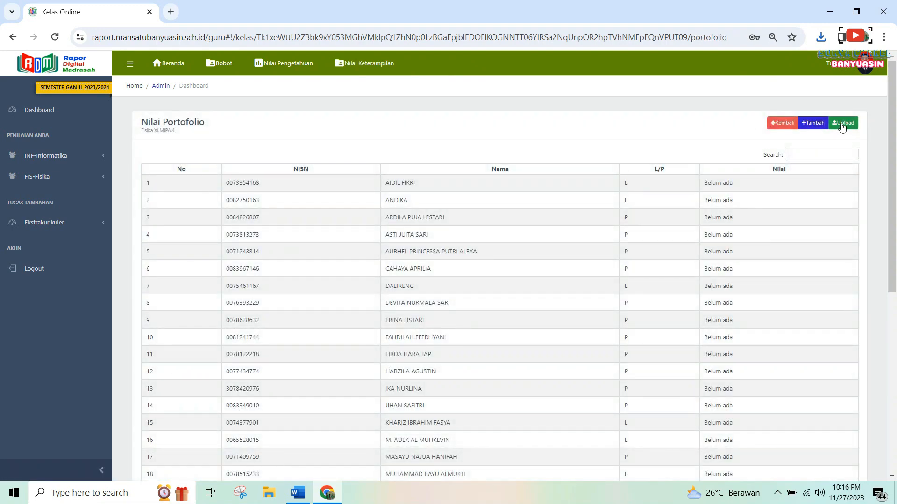
click(842, 126)
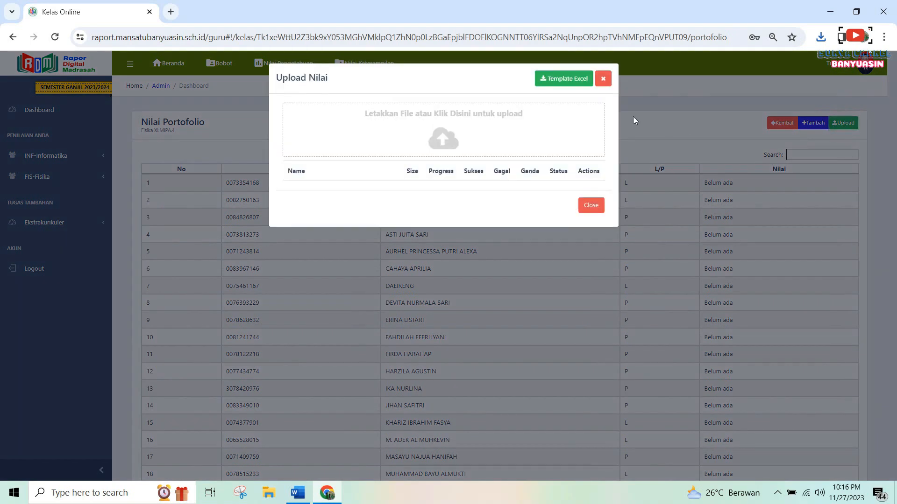
click(568, 80)
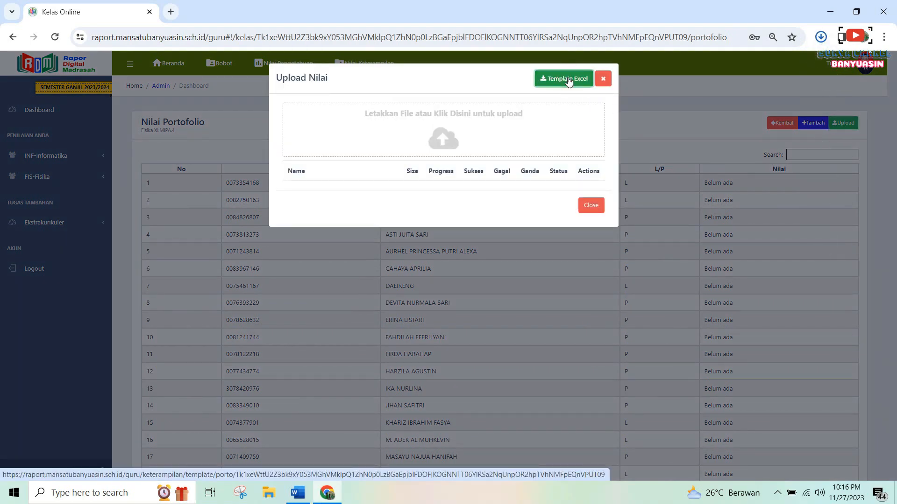
click(591, 205)
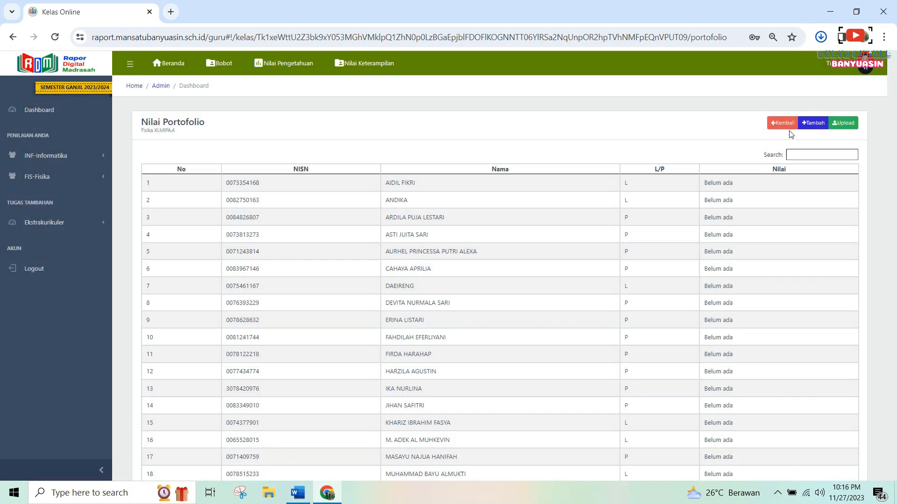
click(586, 110)
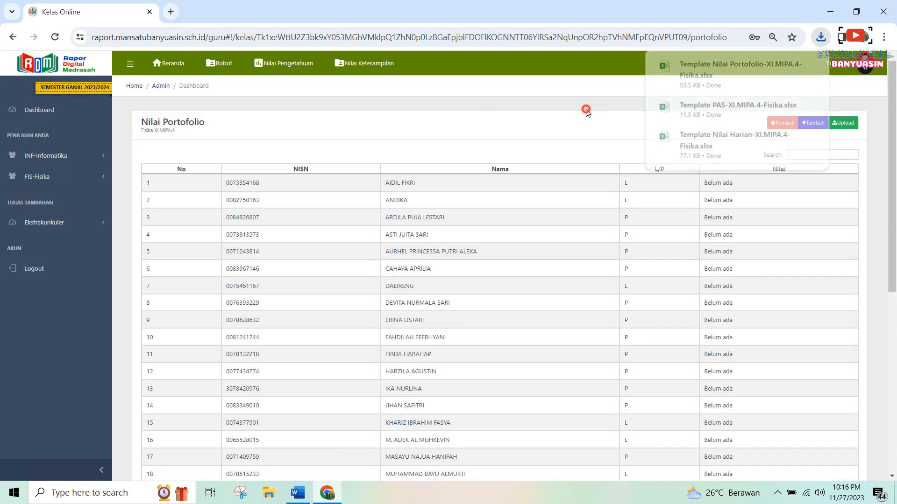
click(780, 124)
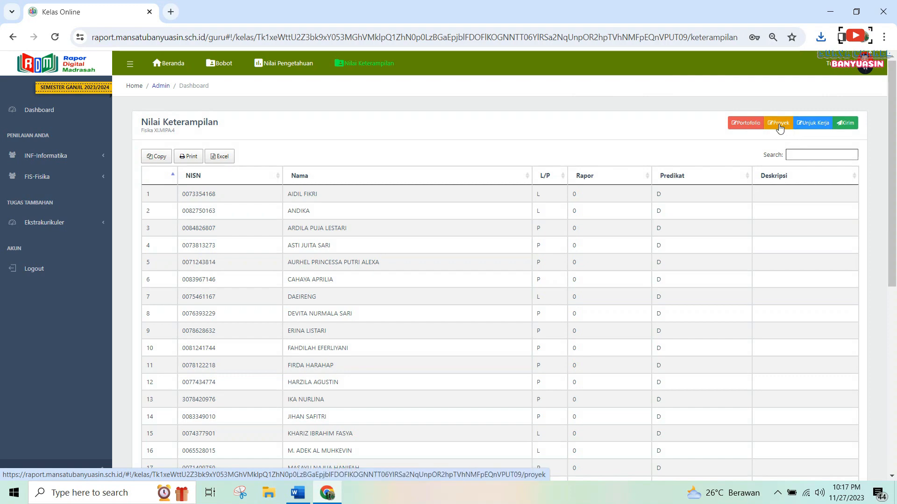
Download the Excel template for the Proyek skill grades and return to the Nilai Keterampilan page.
click(779, 125)
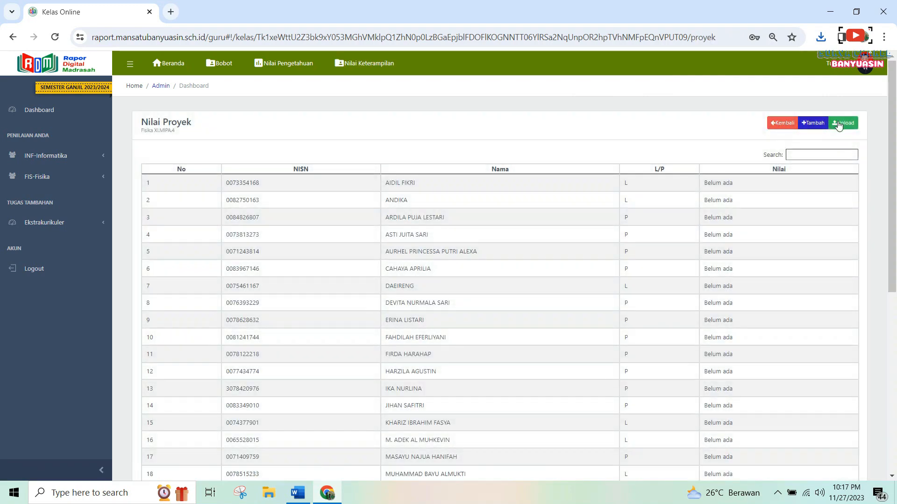
click(838, 124)
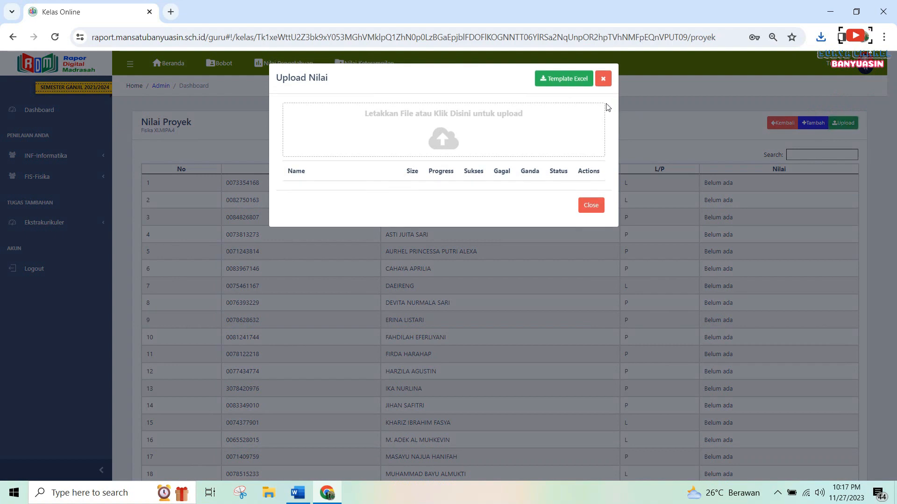
click(568, 87)
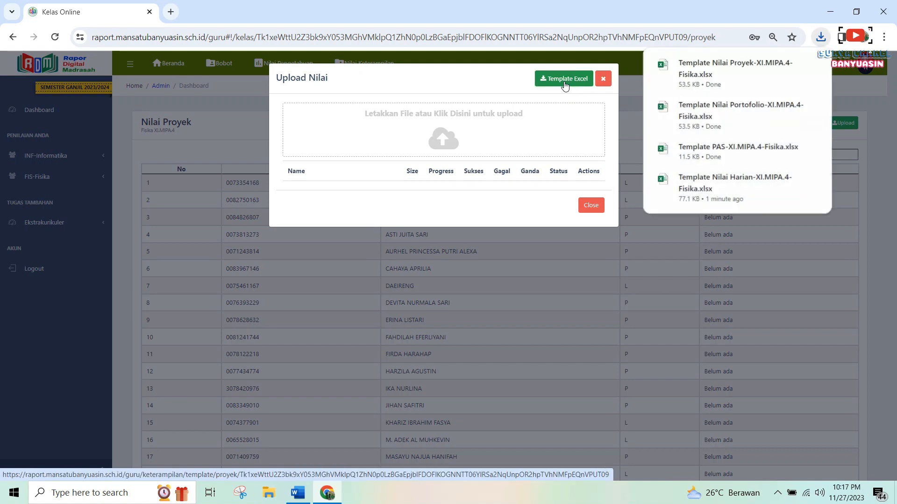
click(589, 205)
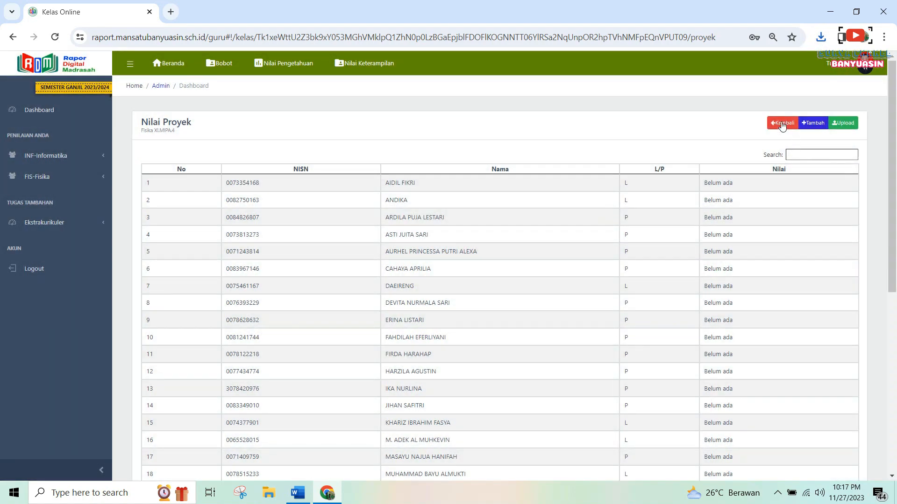
click(781, 125)
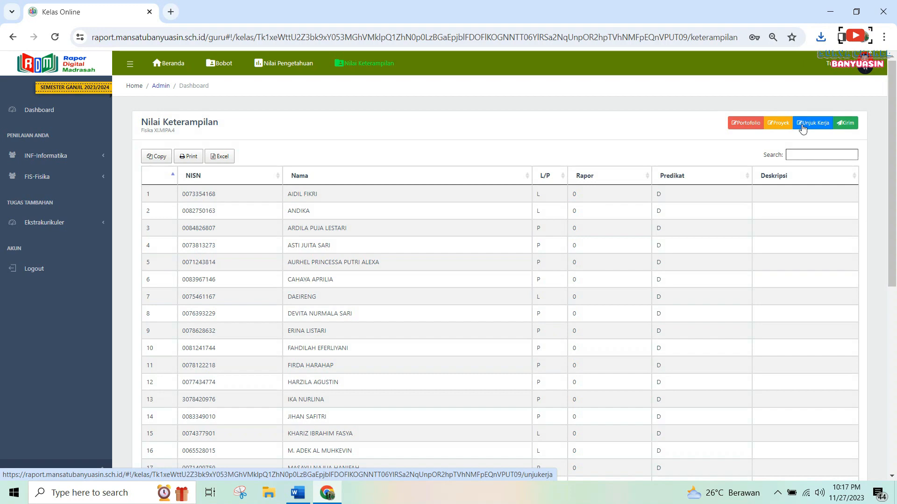
Download the Excel template for the Unjuk Kerja skill grades and close the upload dialog.
click(806, 128)
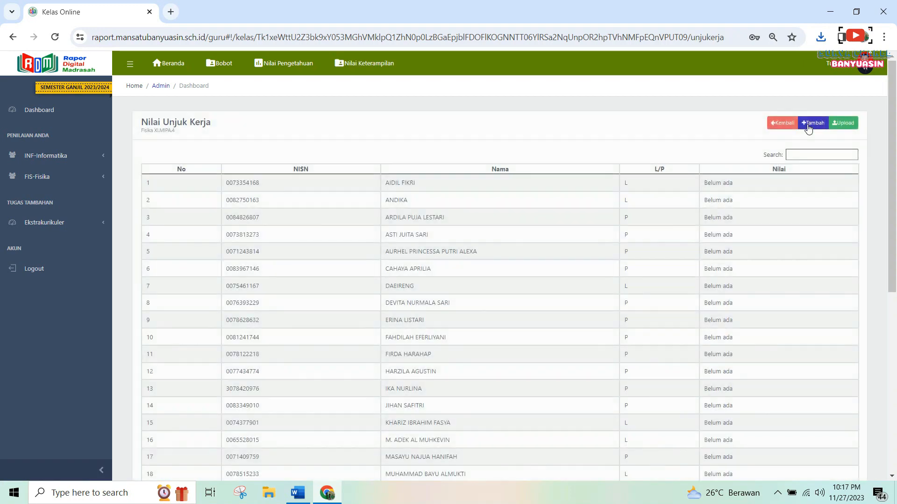
click(842, 127)
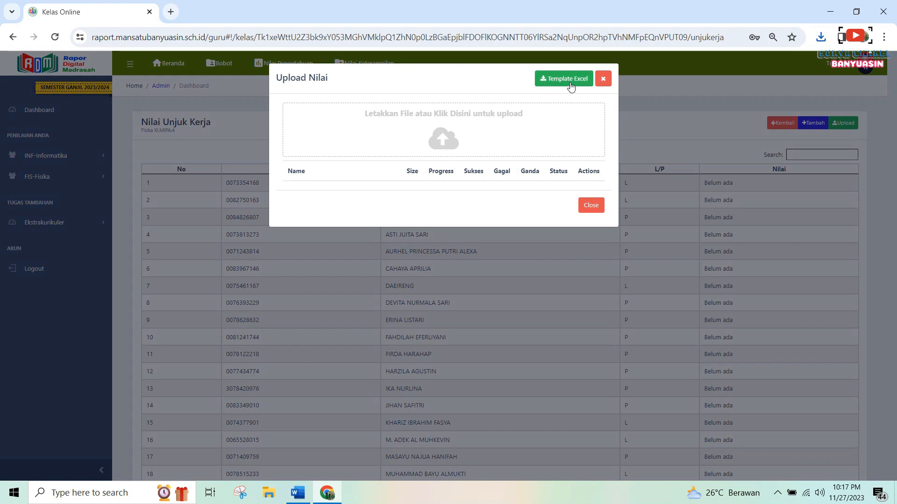
click(569, 87)
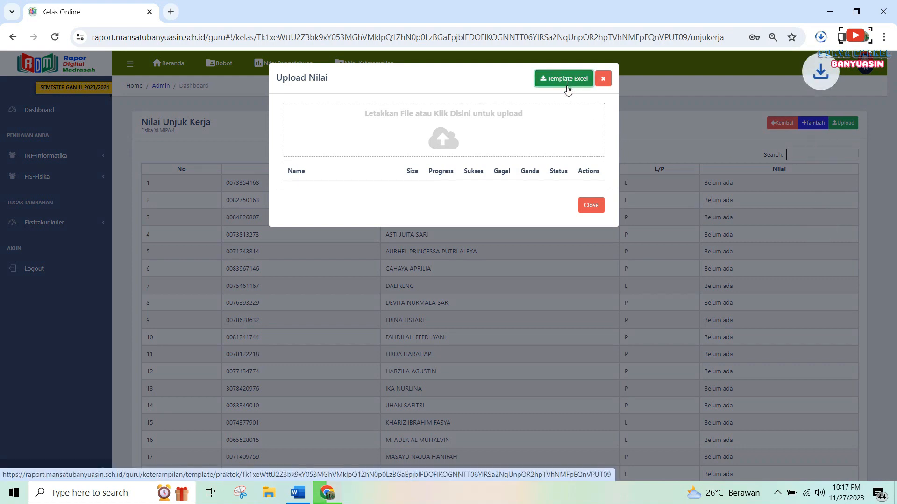
click(588, 206)
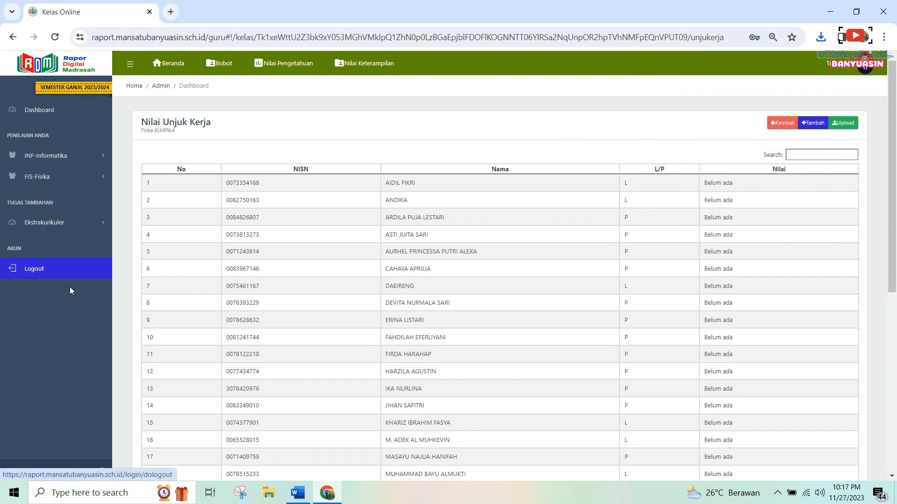
Open the Downloads folder in File Explorer and check the downloaded Harian, PAS, Portofolio, Proyek and Unjuk Kerja template files.
click(269, 494)
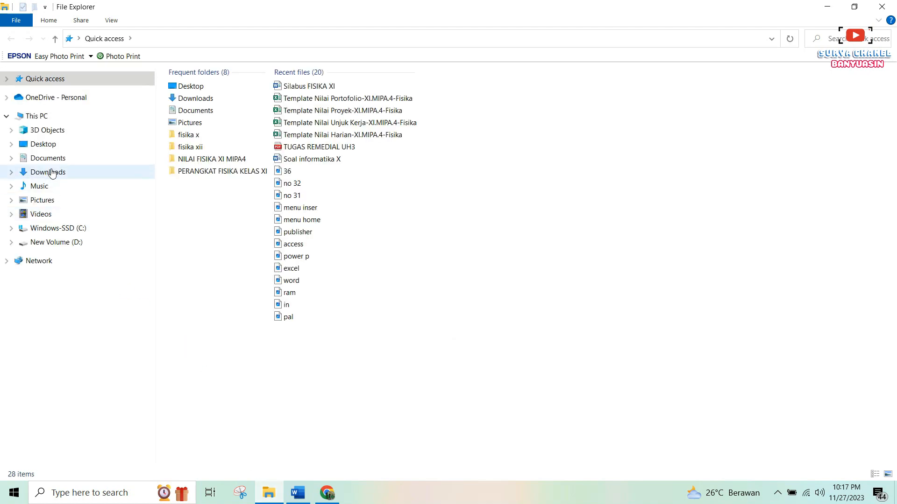
click(51, 172)
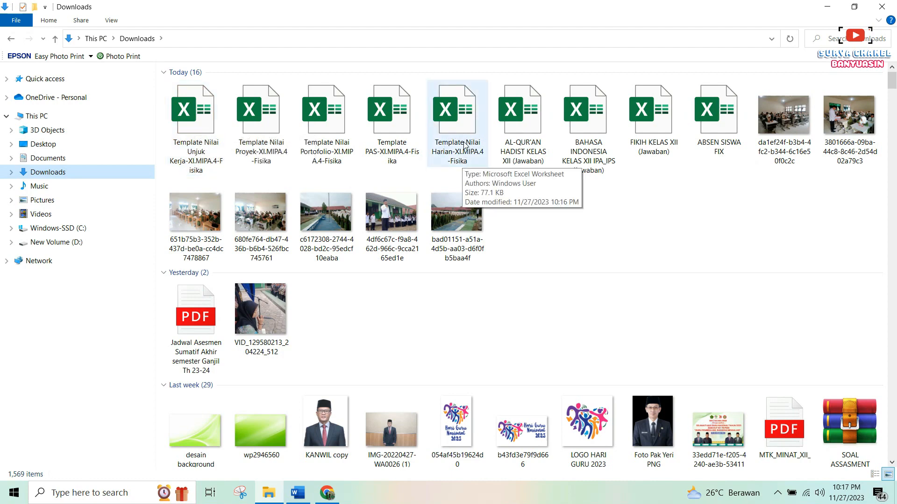
click(459, 162)
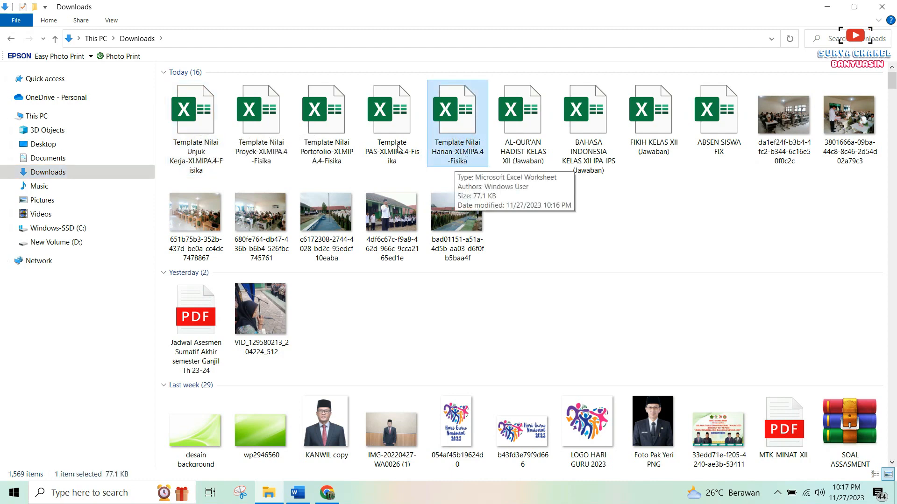
click(393, 132)
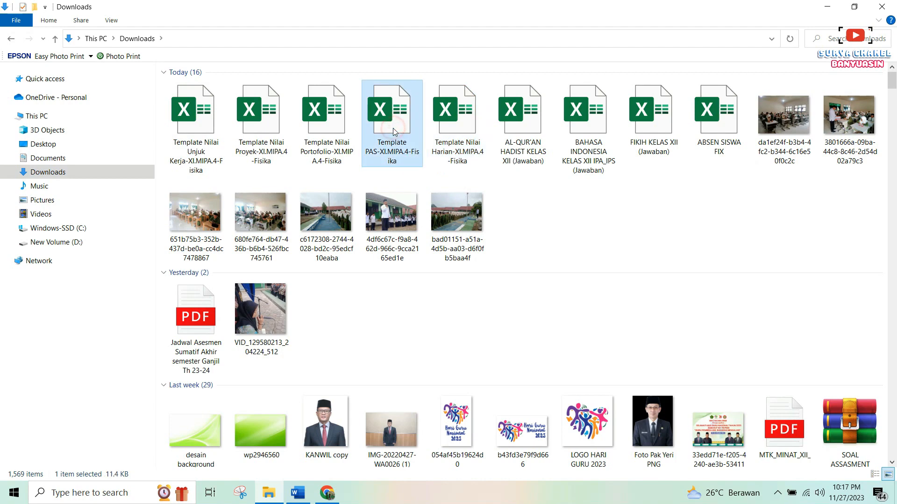
click(325, 151)
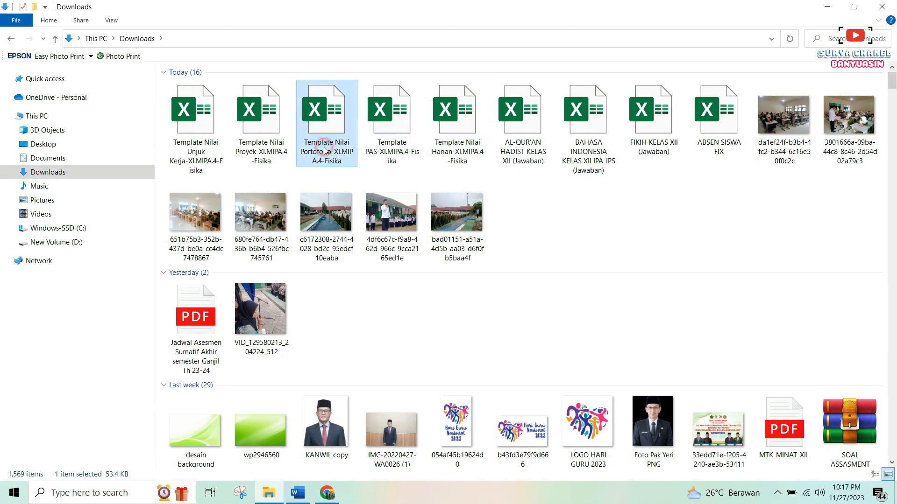
click(263, 152)
click(210, 146)
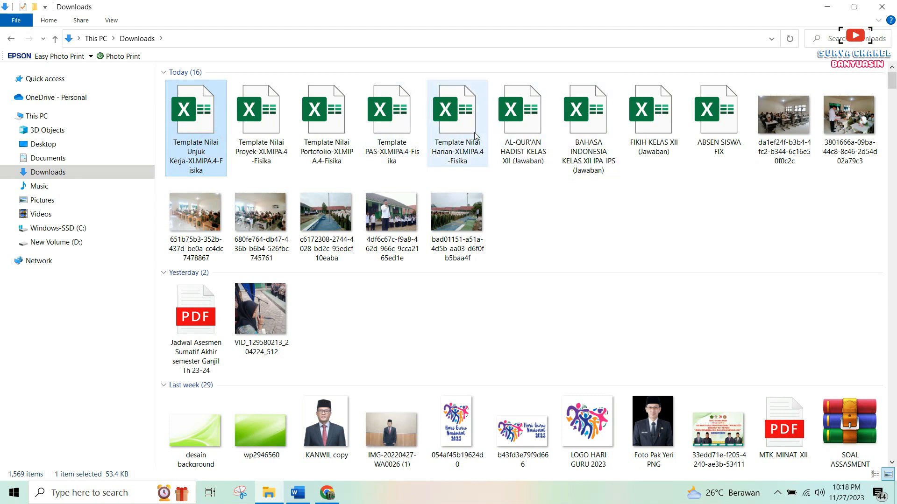
Open Template Nilai Harian-XI.MIPA.4-Fisika in a maximized Excel window and enable editing.
double_click(448, 126)
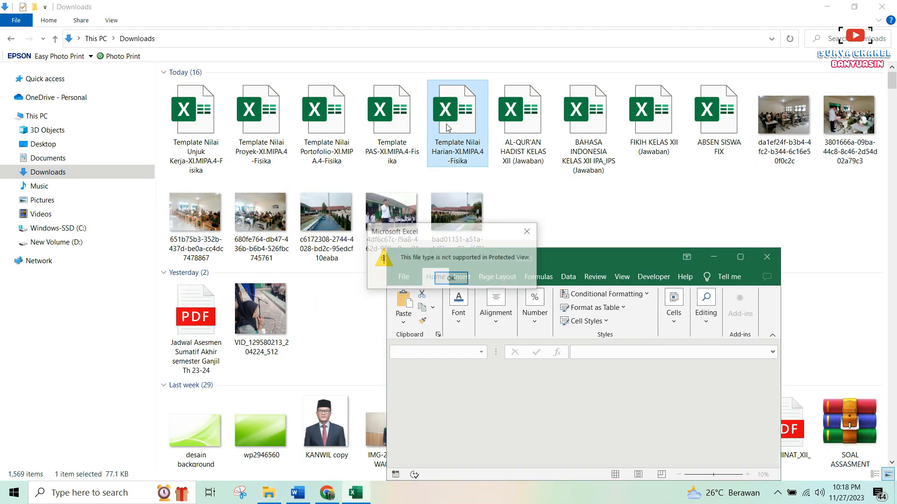
click(448, 279)
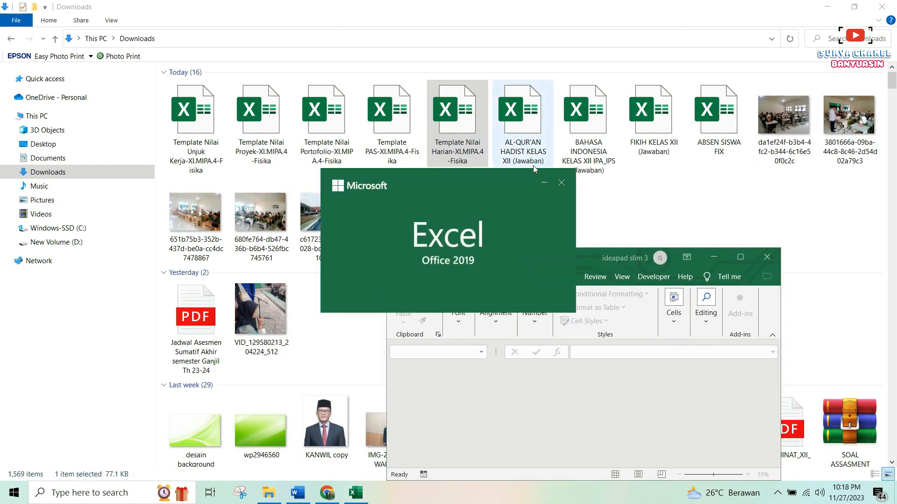
click(740, 257)
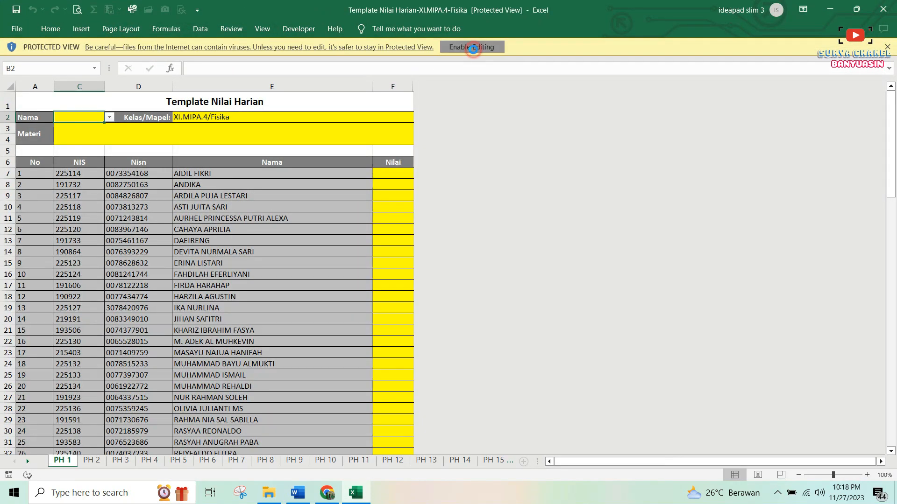
click(473, 52)
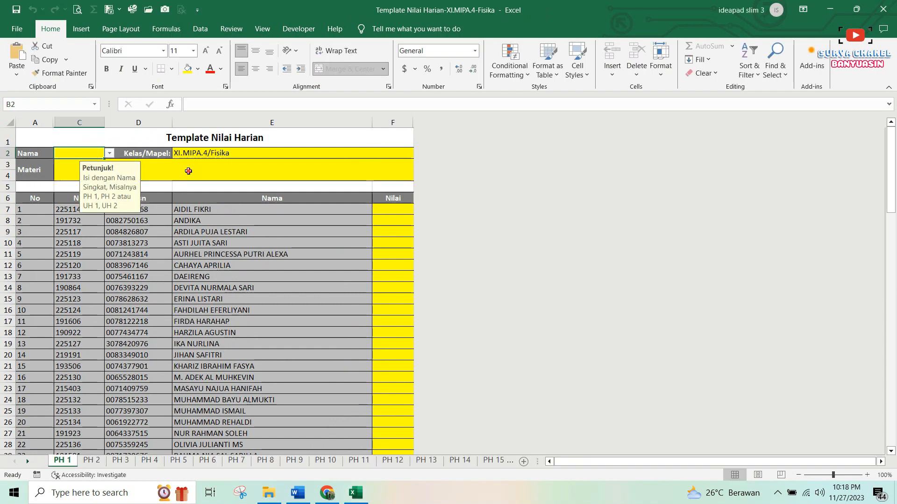
Set the Nama of the PH 1 sheet to PH 1 and select its Materi field.
click(187, 171)
click(88, 156)
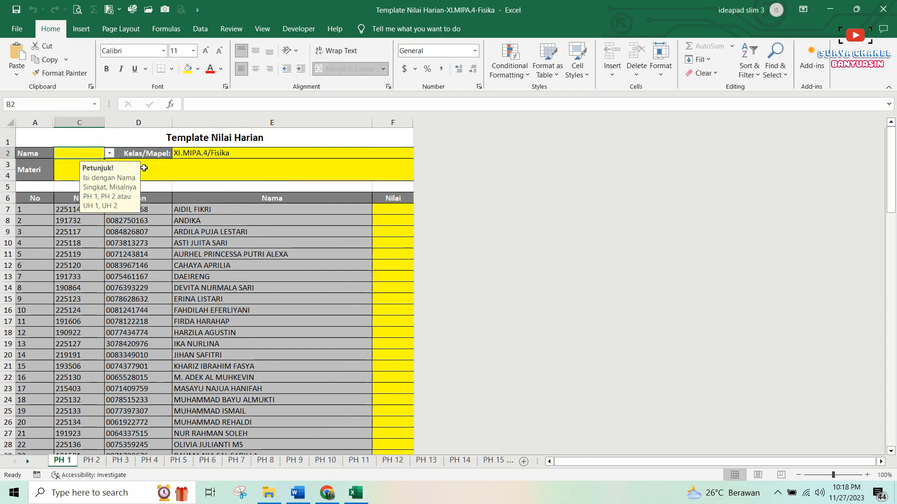
click(166, 167)
click(100, 152)
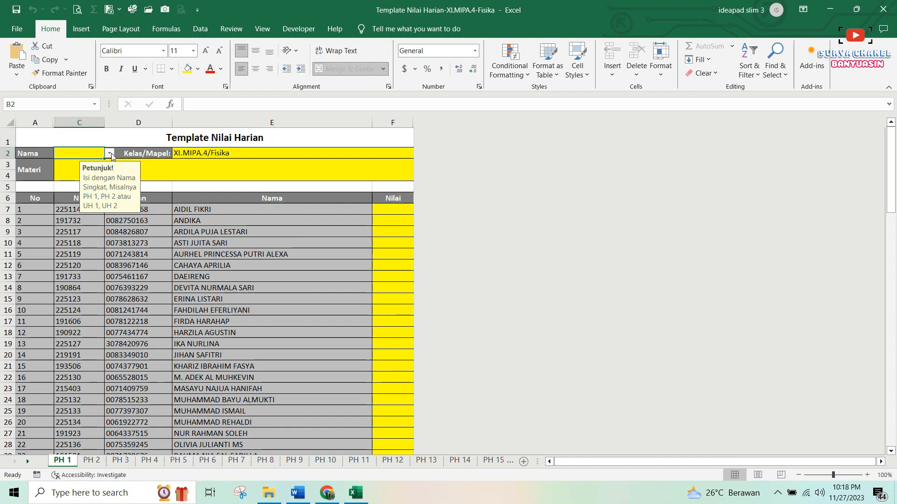
click(109, 154)
click(69, 162)
click(69, 167)
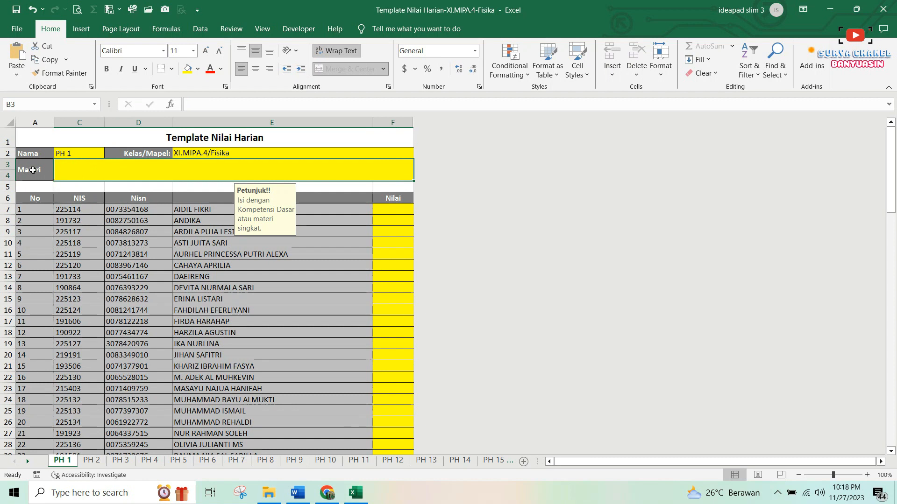
click(33, 170)
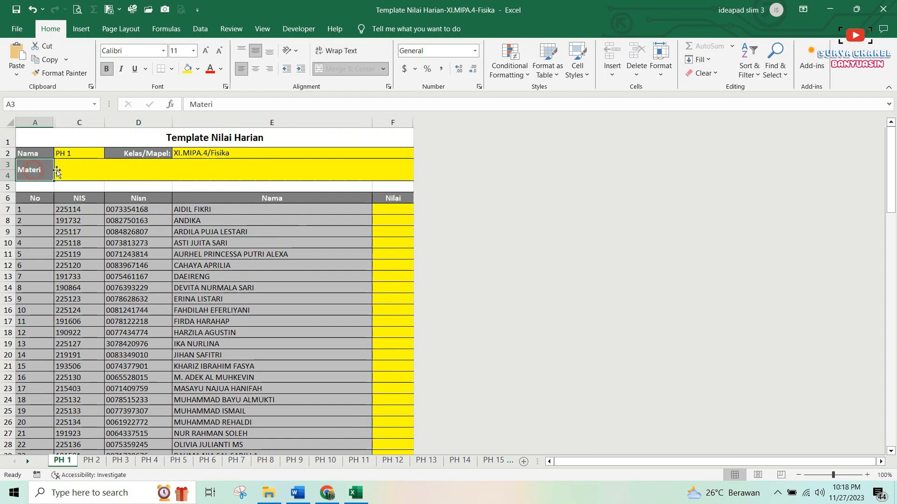
click(98, 174)
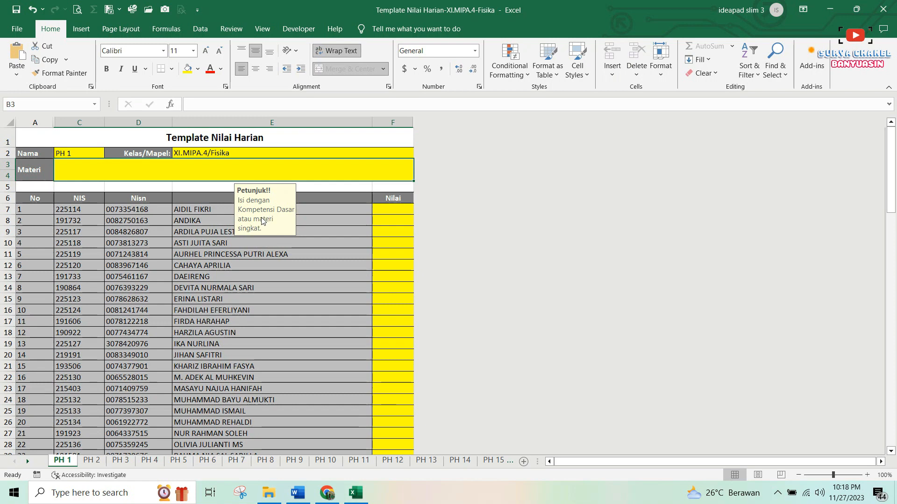
Switch to the Silabus FISIKA XI document in Word and select the Kompetensi Dasar 3.1 text.
click(306, 494)
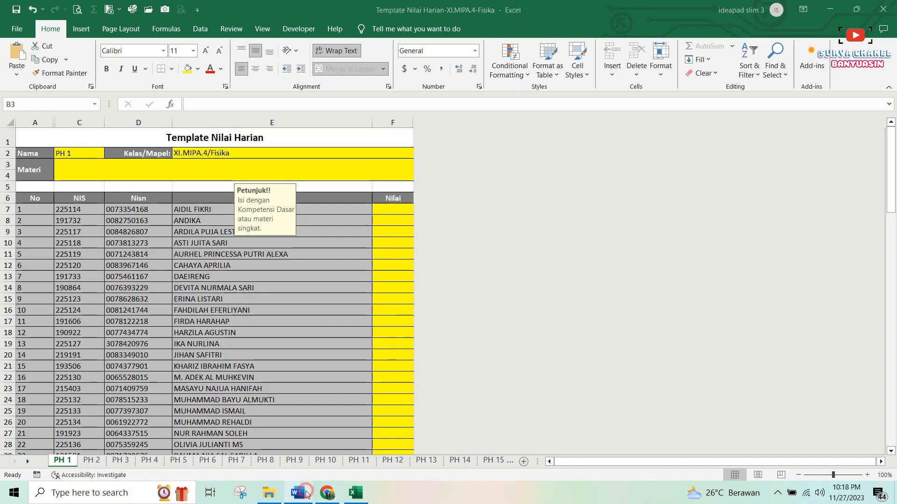
scroll(668, 200, up, 15)
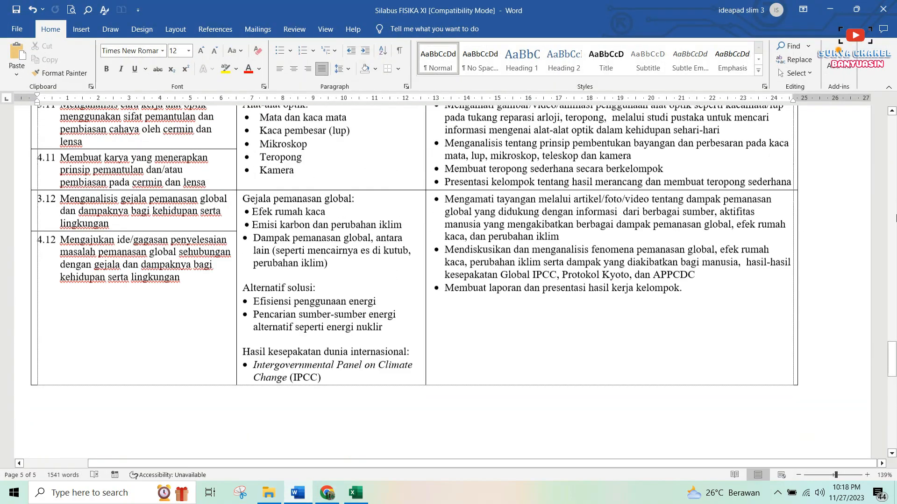
scroll(884, 349, up, 6)
drag(892, 341, 892, 116)
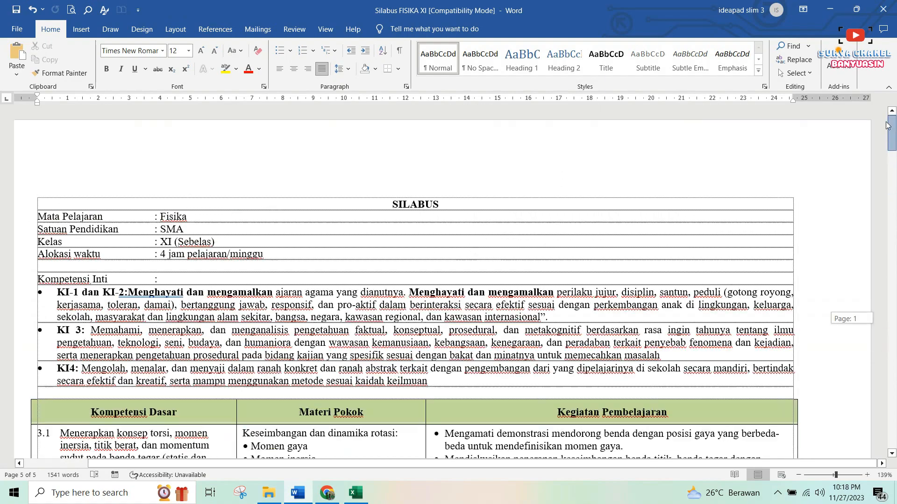
scroll(378, 248, down, 3)
scroll(378, 249, down, 3)
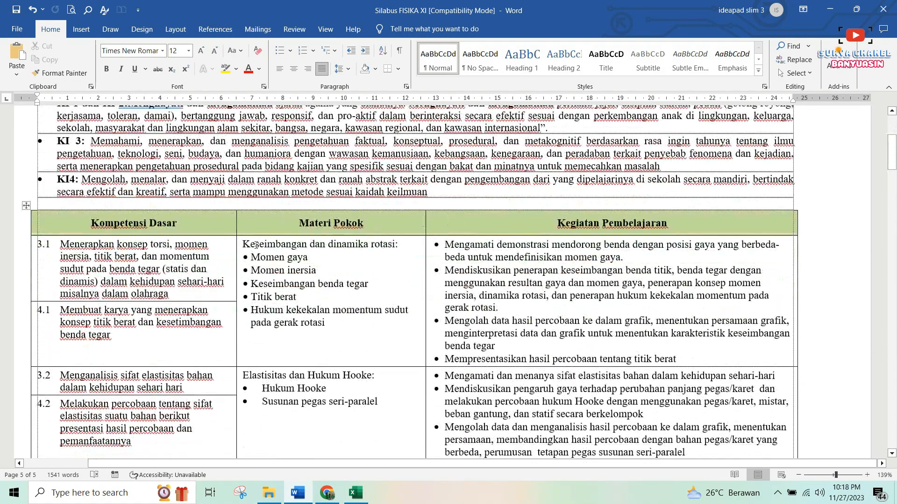
scroll(97, 191, down, 1)
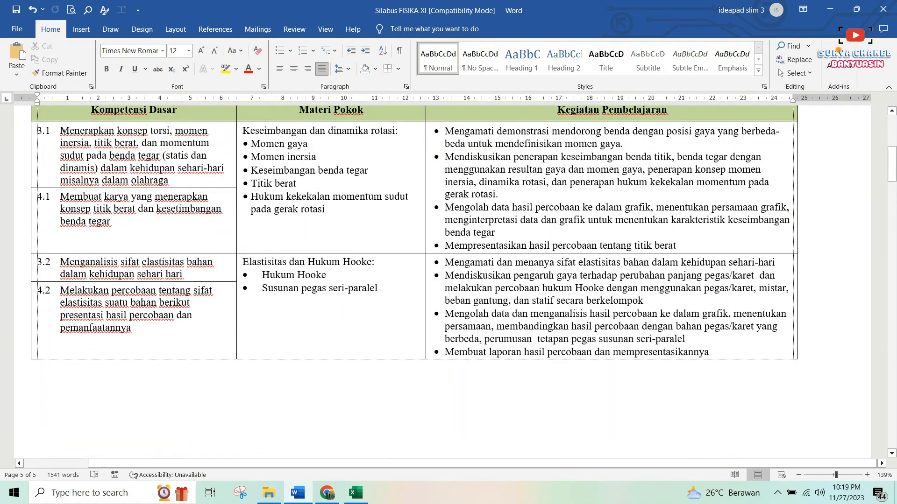
drag(64, 131, 177, 180)
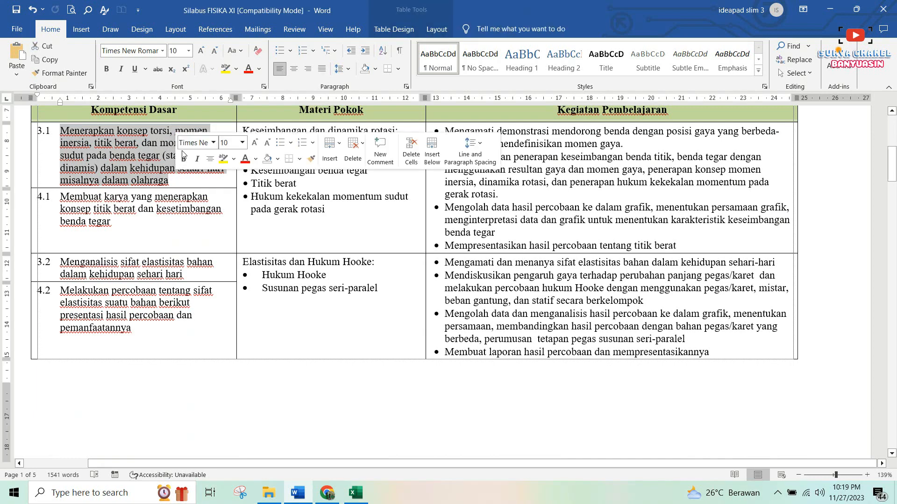
Check the PH 1 Materi field in Excel against the syllabus's Materi Pokok topics for Kompetensi Dasar 3.1 in Word.
click(356, 494)
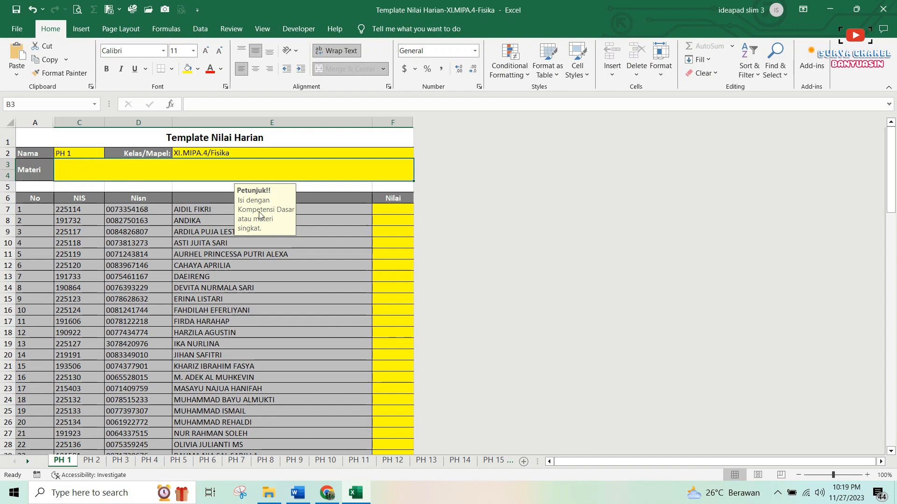
click(298, 492)
drag(250, 145, 325, 211)
click(355, 493)
click(95, 169)
On the PH 2 sheet, set the Nama to PH 2 and select the Materi field.
click(92, 461)
click(109, 153)
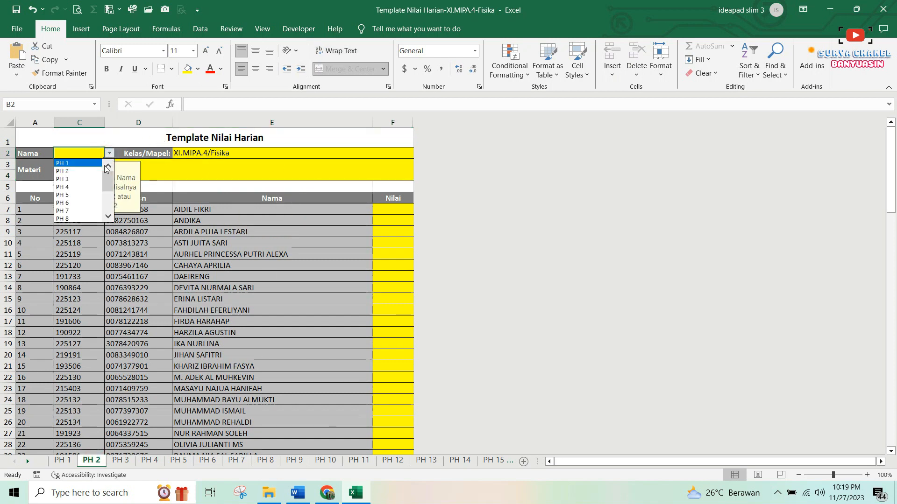
click(87, 172)
click(172, 163)
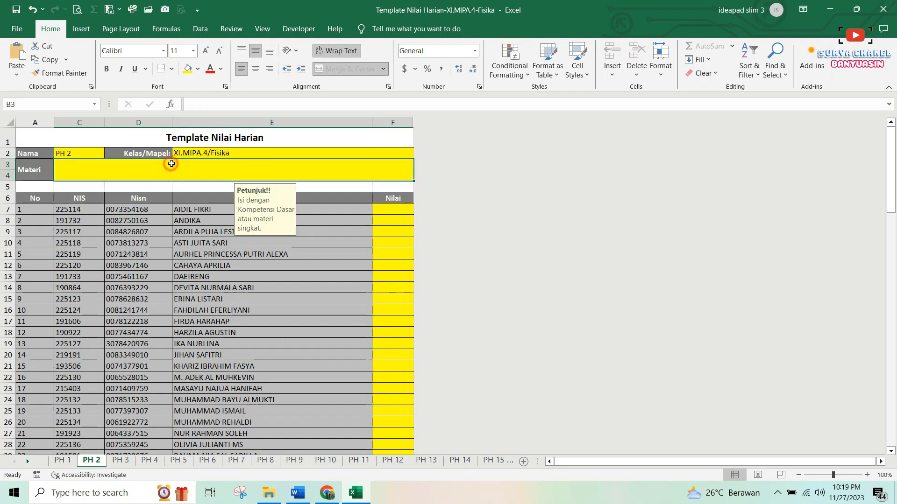
Switch to the syllabus in Word and select the Kompetensi Dasar 3.2 text on the elasticity of materials.
click(296, 495)
scroll(95, 290, down, 3)
scroll(108, 257, down, 1)
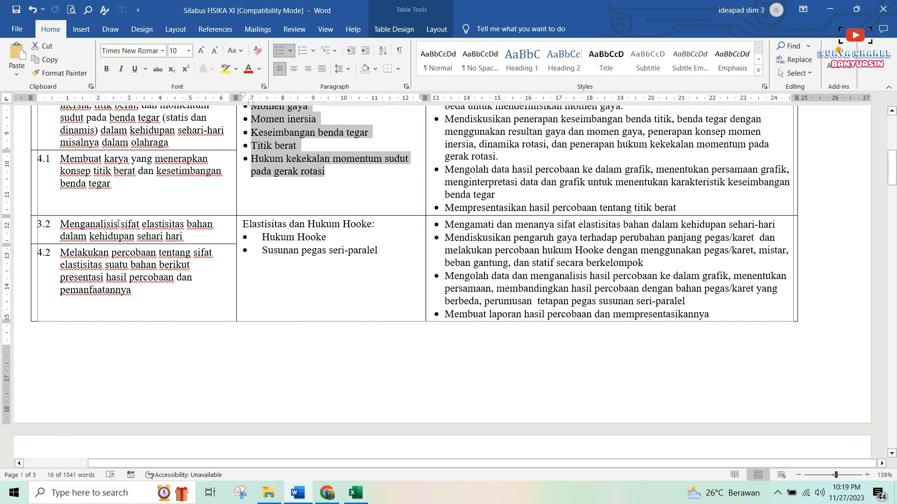
drag(60, 221, 165, 239)
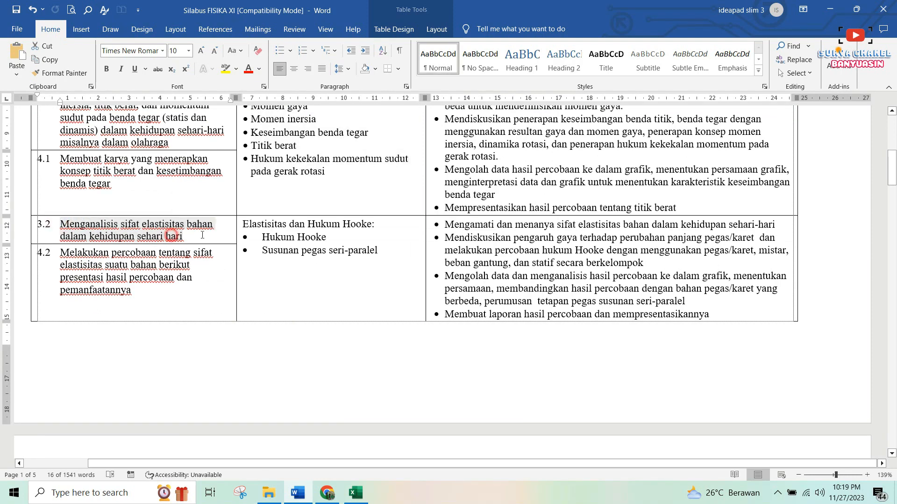
Select the Materi Pokok topics Hukum Hooke and Susunan pegas seri-paralel for Kompetensi Dasar 3.2 in the syllabus.
click(171, 236)
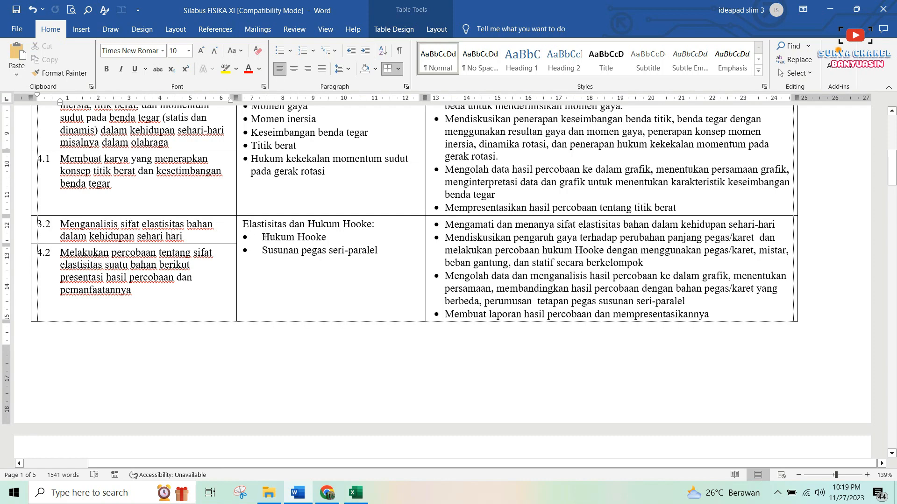
drag(263, 238, 379, 253)
Switch to the Nilai Harian workbook in Excel and set the Nama on the PH 3 sheet to PH 3.
click(355, 494)
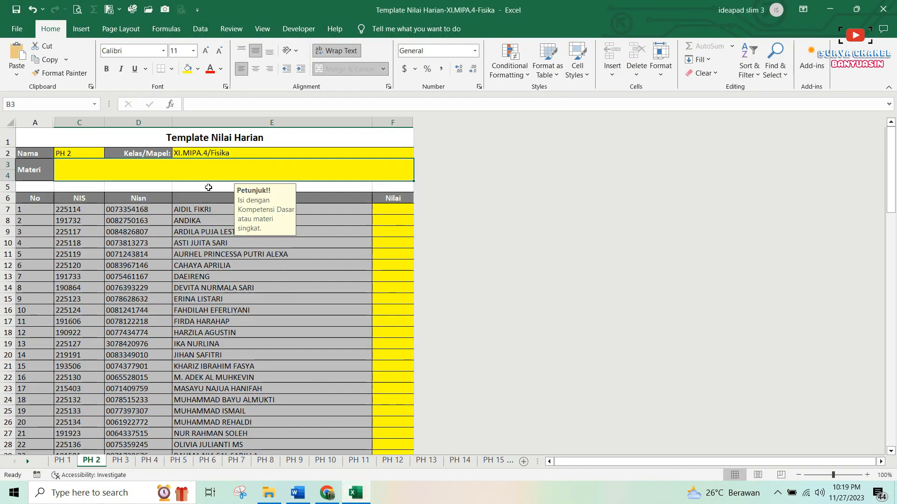
click(120, 460)
click(109, 153)
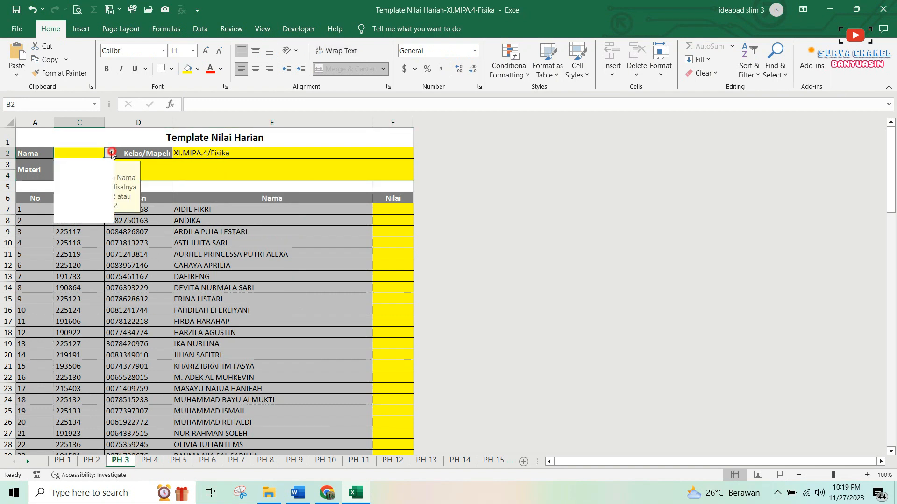
click(77, 180)
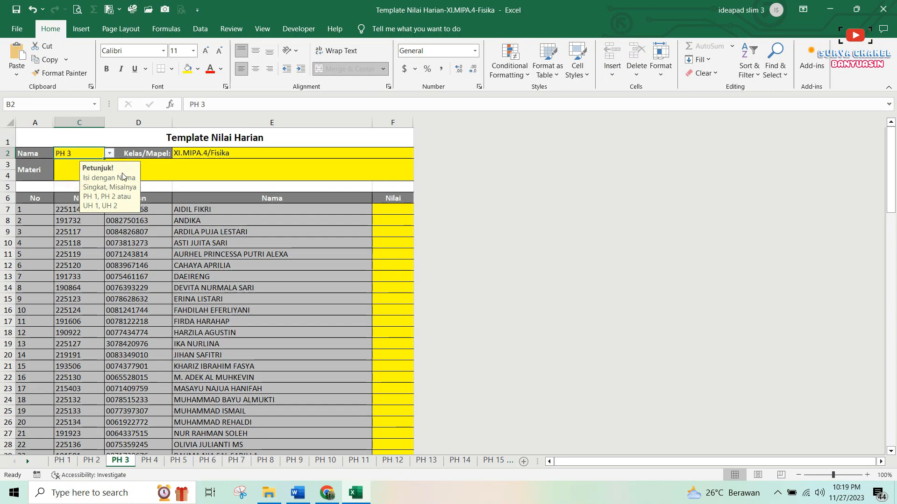
click(37, 169)
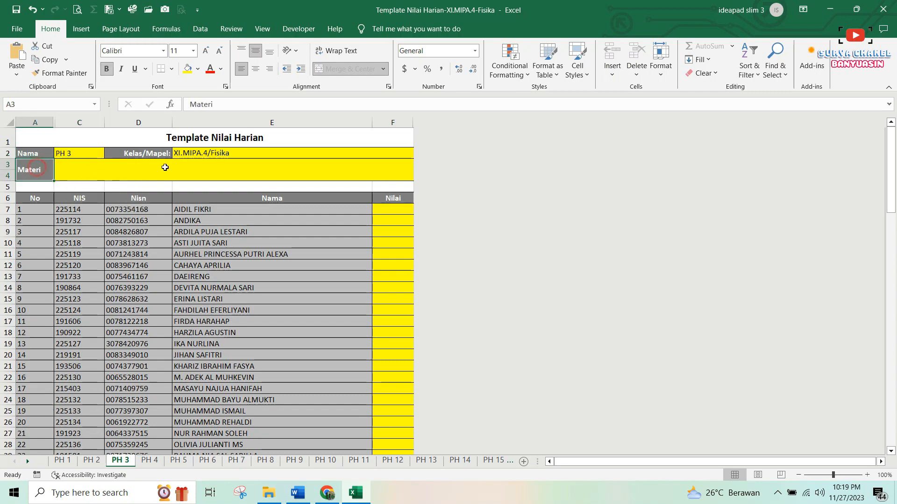
Check Kompetensi Dasar 3.3 and its Fluida statik topics in the Word syllabus for the Materi field of the PH 3 sheet in Excel.
click(308, 494)
scroll(187, 342, down, 8)
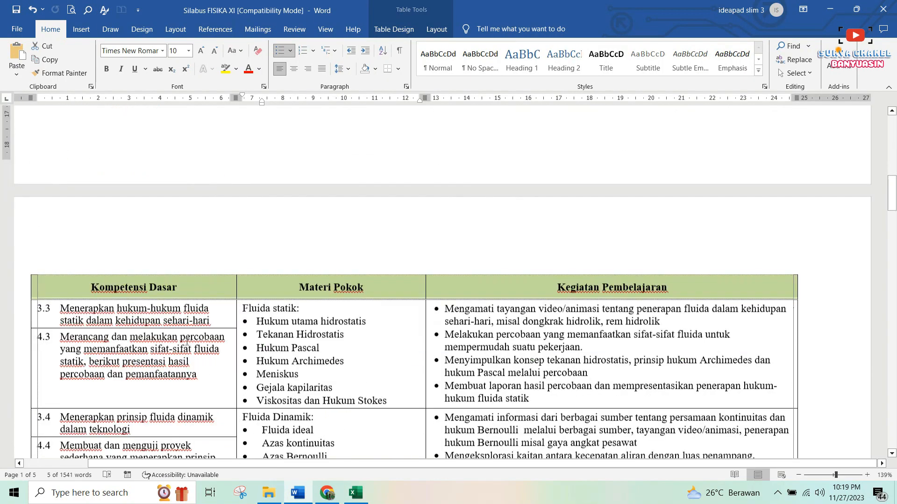
scroll(186, 341, down, 1)
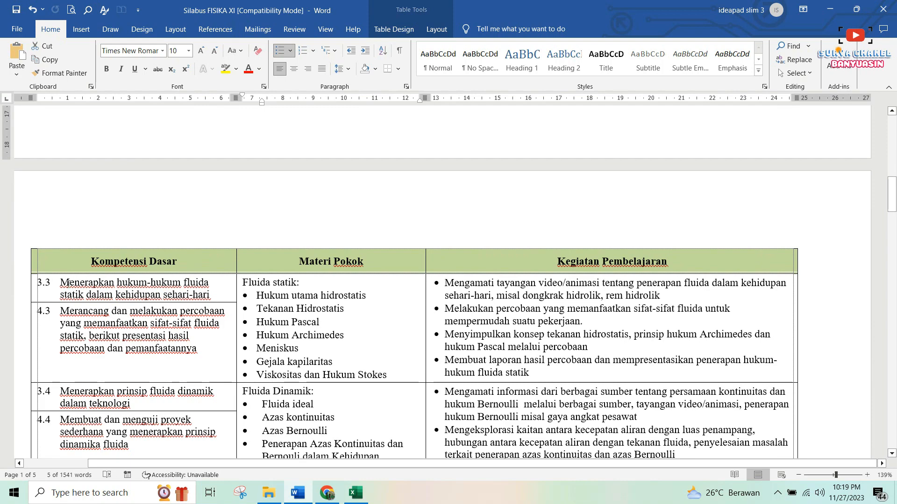
scroll(68, 284, down, 1)
drag(61, 248, 384, 331)
right_click(211, 262)
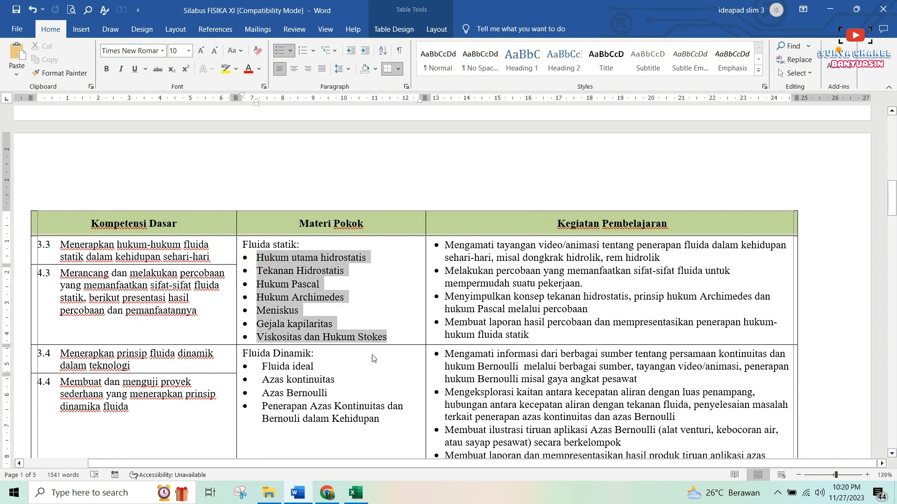
click(356, 492)
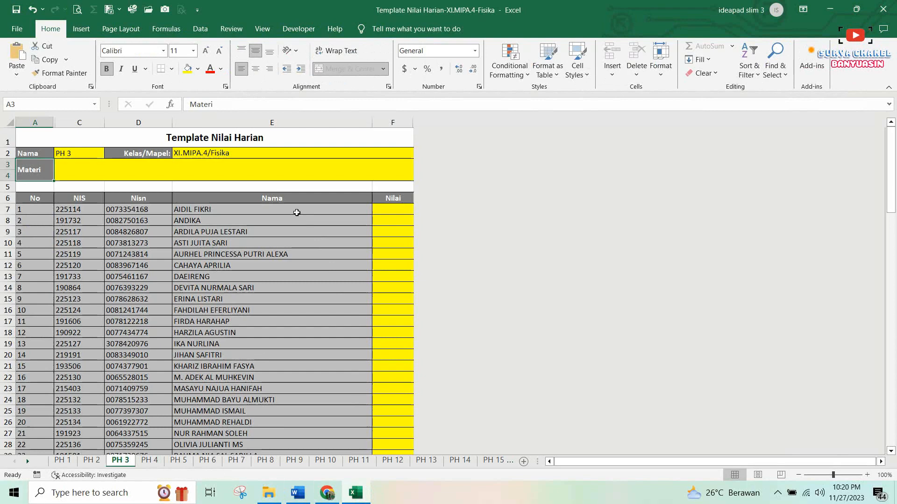
click(214, 178)
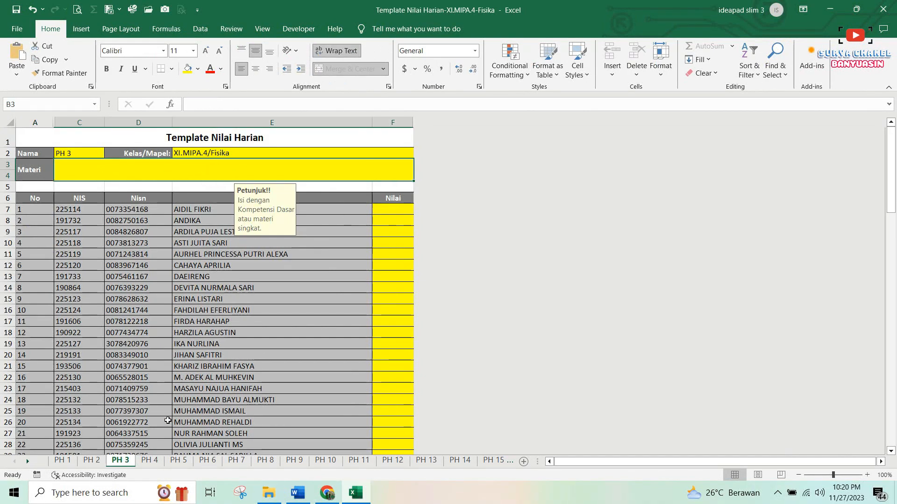
On the PH 1 sheet, enter the Nilai 80, 90 and 70 for the first three students.
key(ctrl+Page_Up)
key(ctrl+Page_Up)
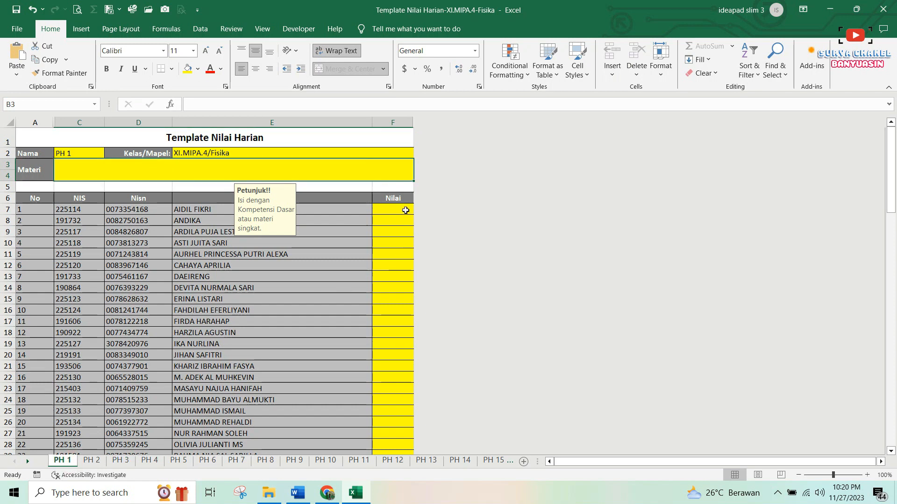
click(405, 211)
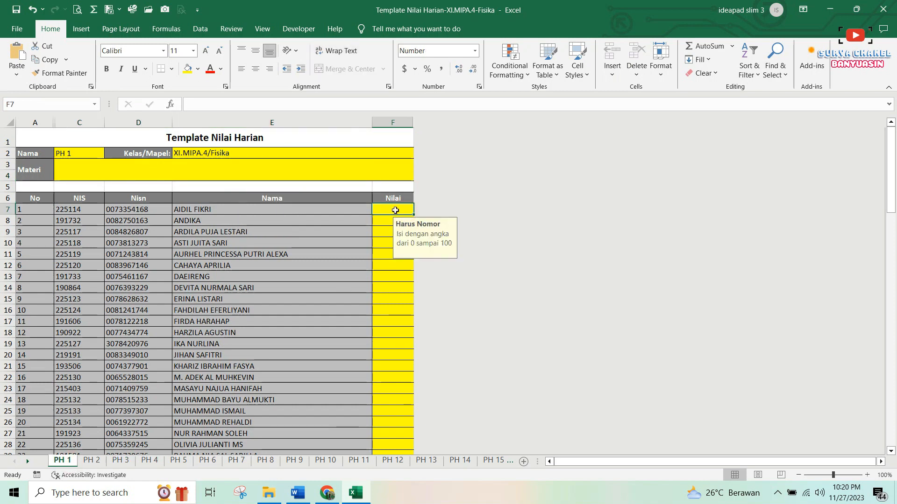
text(80)
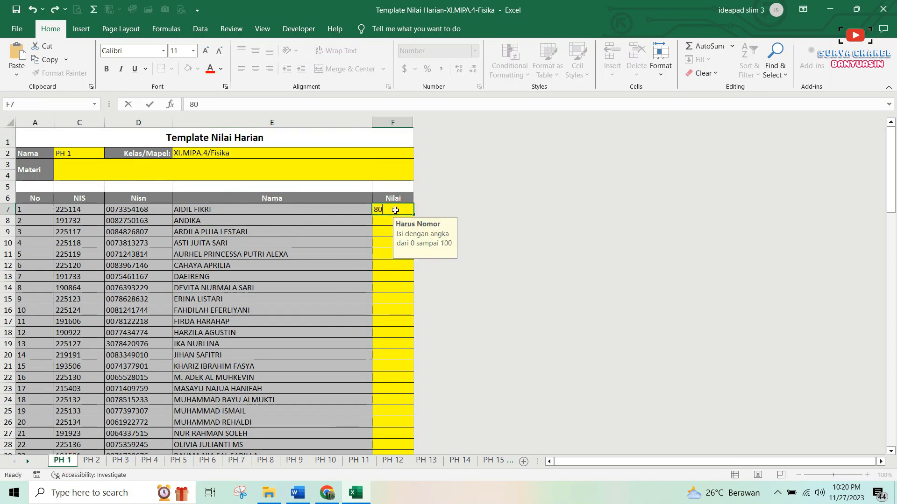
key(Return)
text(90)
key(Return)
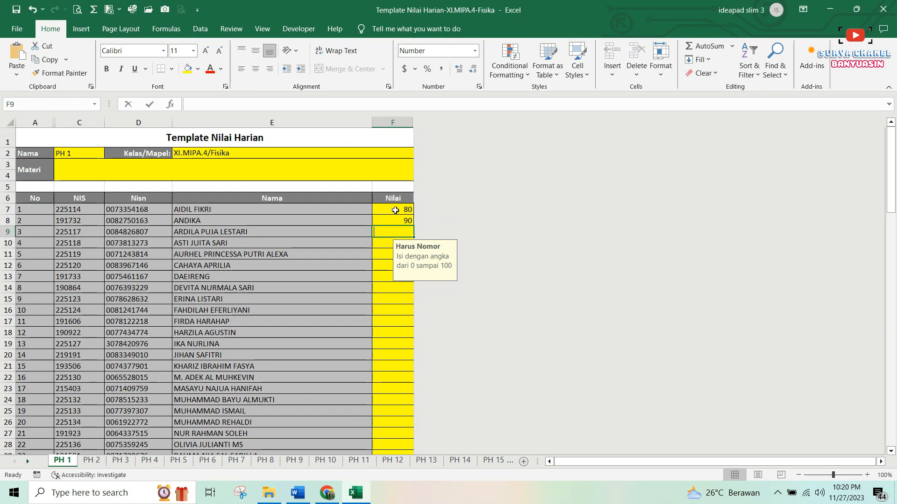
text(70)
key(Return)
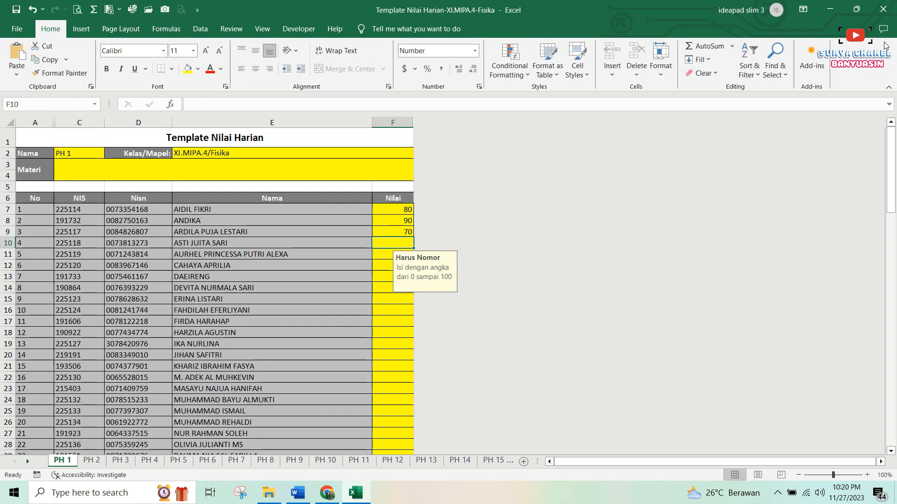
Open the Template Nilai Portofolio-XI.MIPA.4-Fisika workbook from Downloads, enable editing, and examine its KD and Materi fields.
click(269, 494)
click(393, 140)
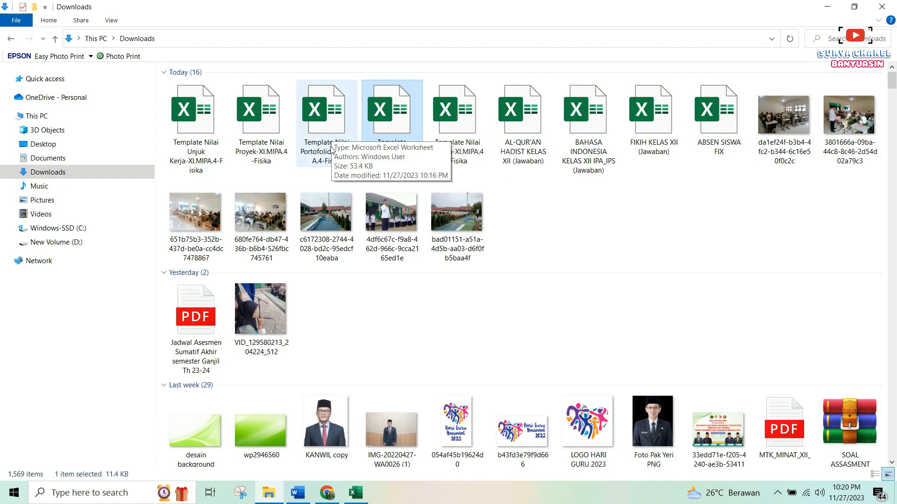
click(326, 134)
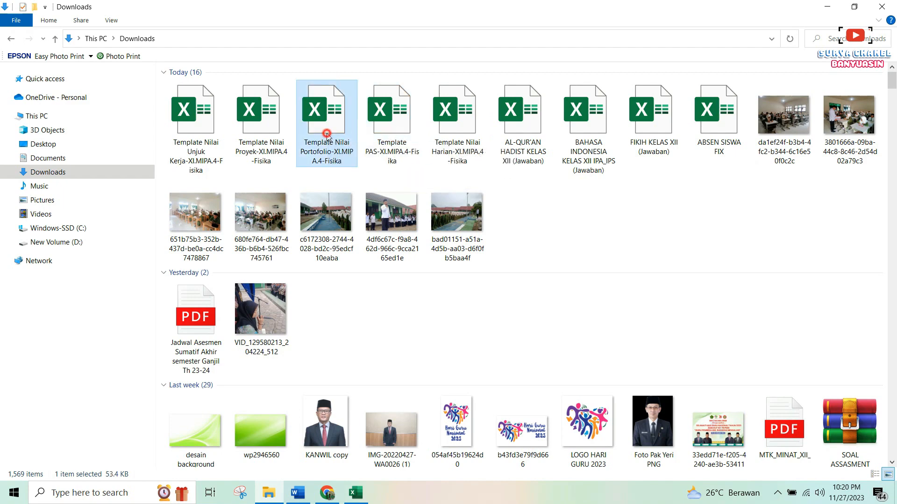
double_click(327, 134)
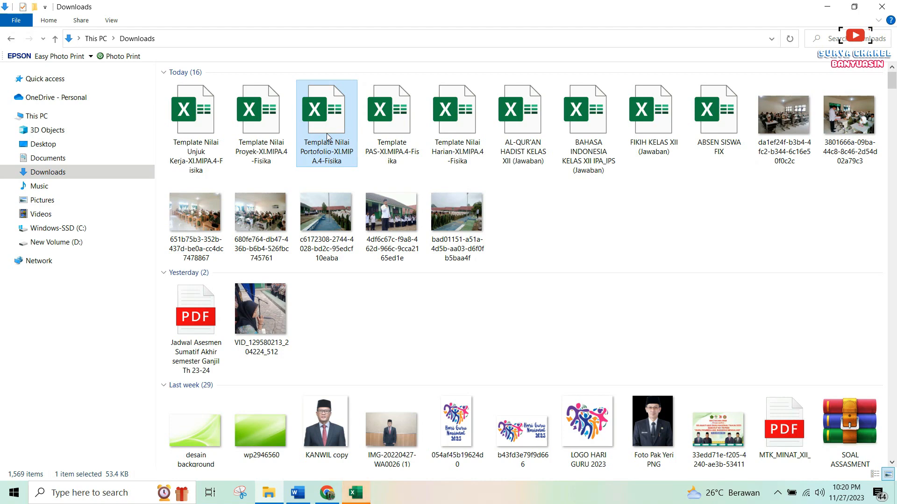
click(354, 492)
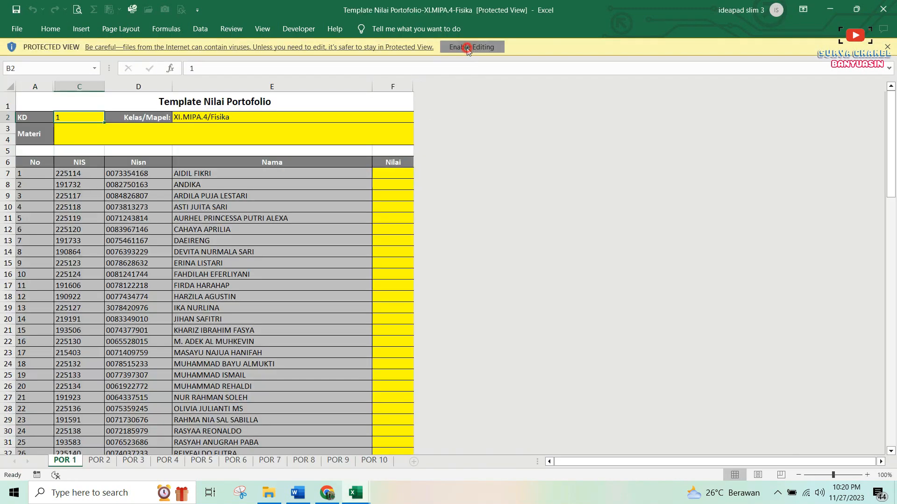
click(468, 48)
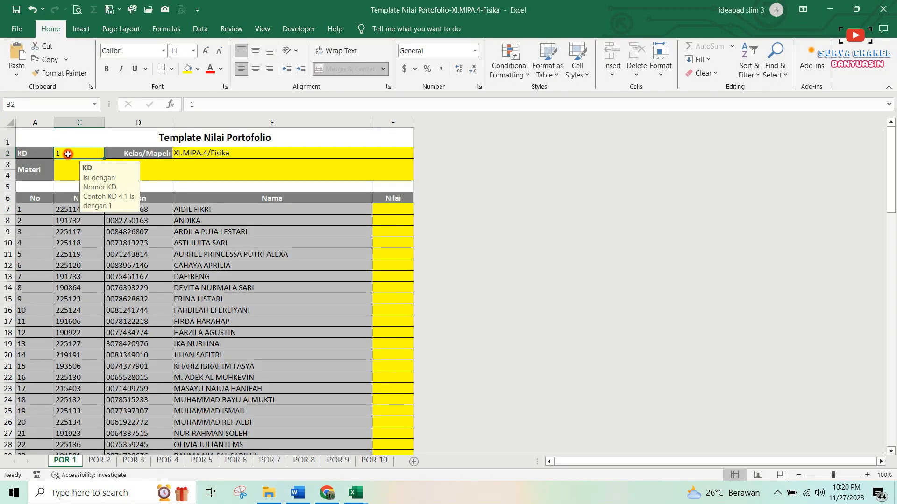
click(65, 171)
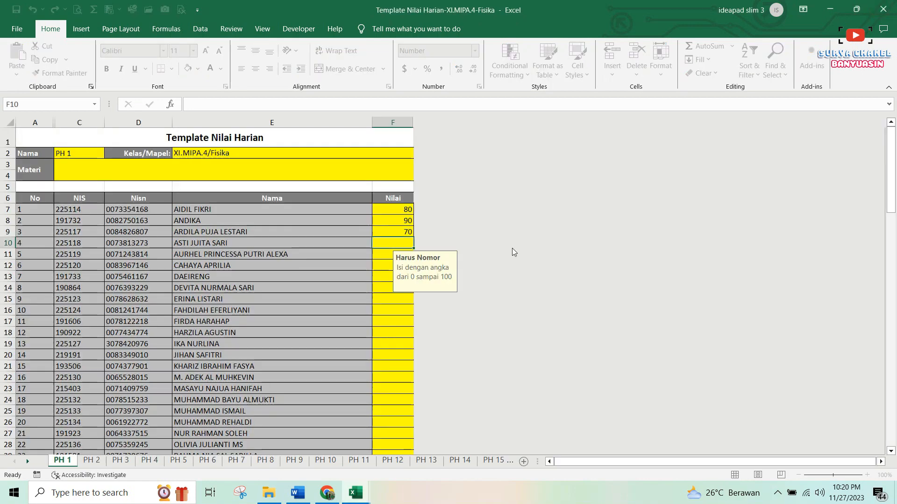
Close the Nilai Harian workbook without saving, close the other open windows, and show the Nilai Pengetahuan page in the browser.
click(883, 9)
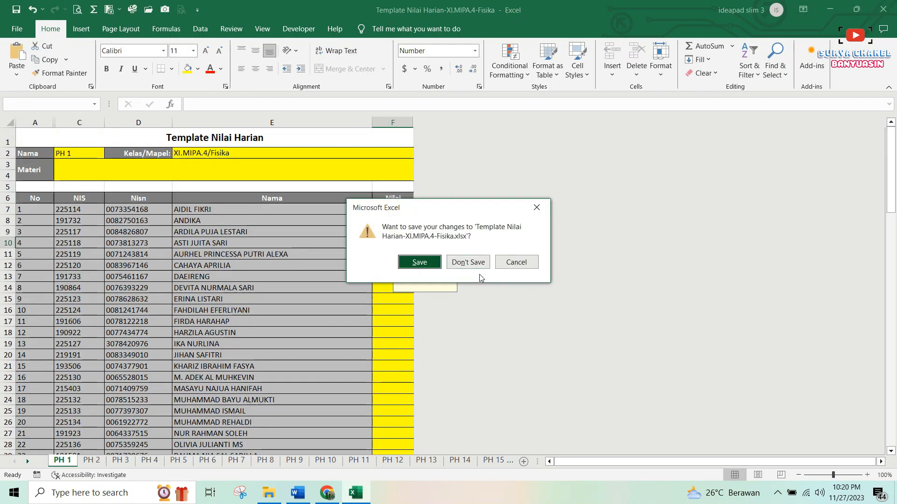
click(475, 266)
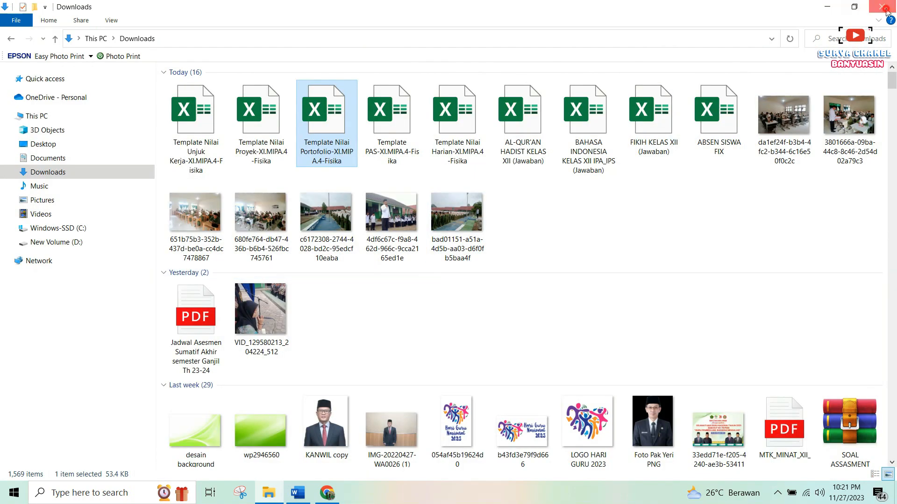
click(885, 10)
click(887, 10)
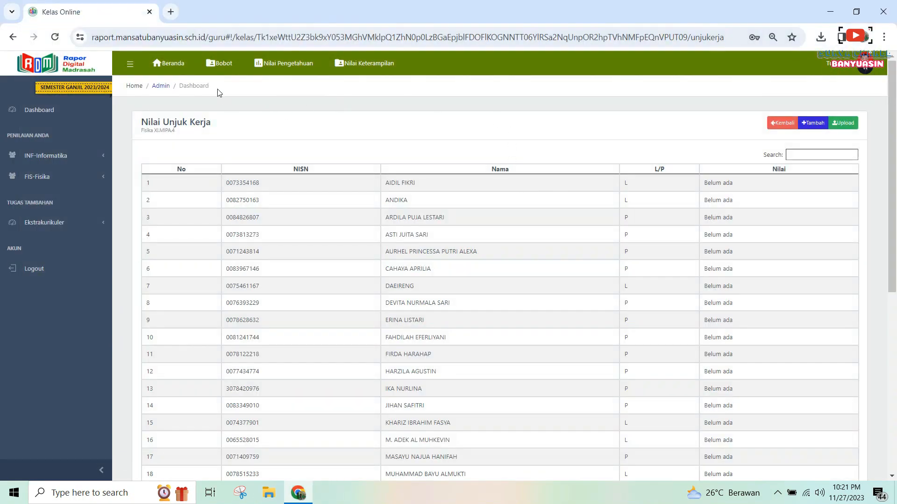
click(277, 65)
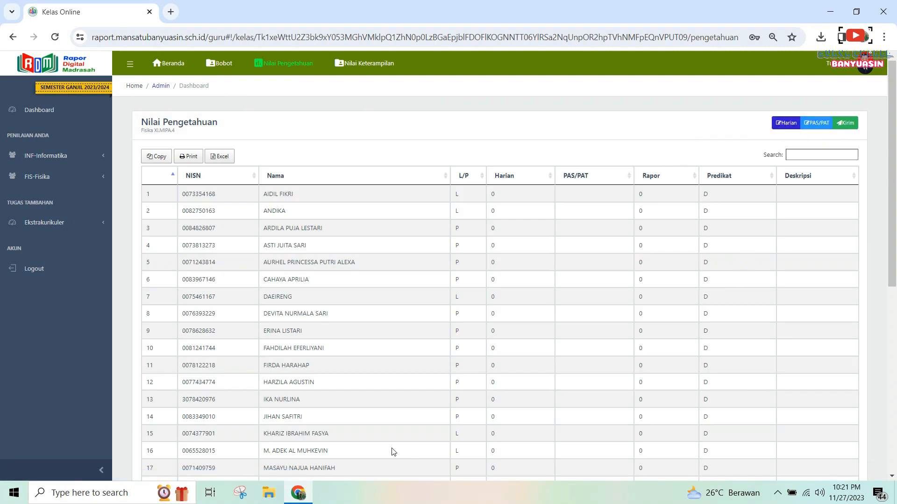
Open the Template Nilai Harian-XI.MIPA.4-Fisika workbook from the NILAI FISIKA XI MIPA4 folder in Documents.
click(268, 493)
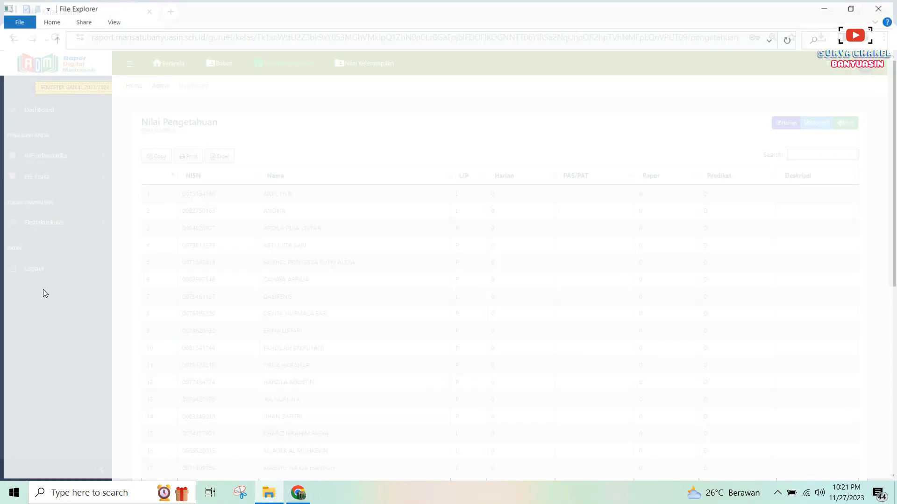
click(54, 244)
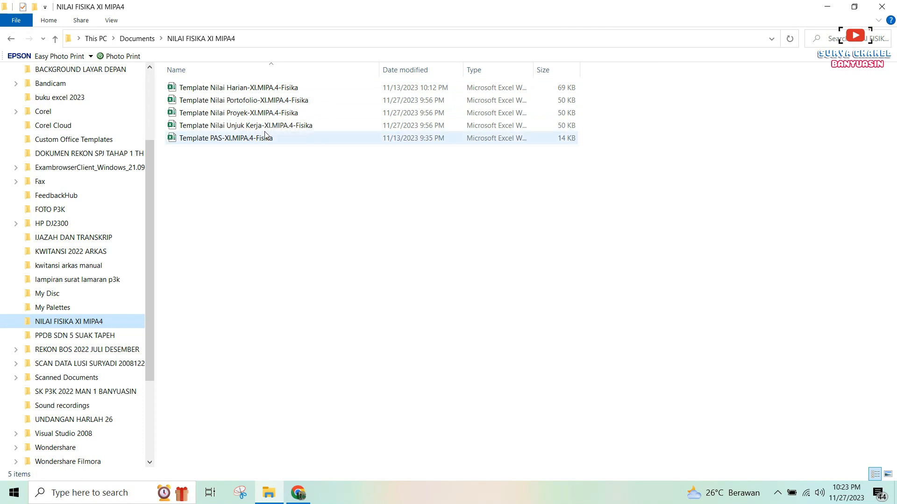
double_click(269, 89)
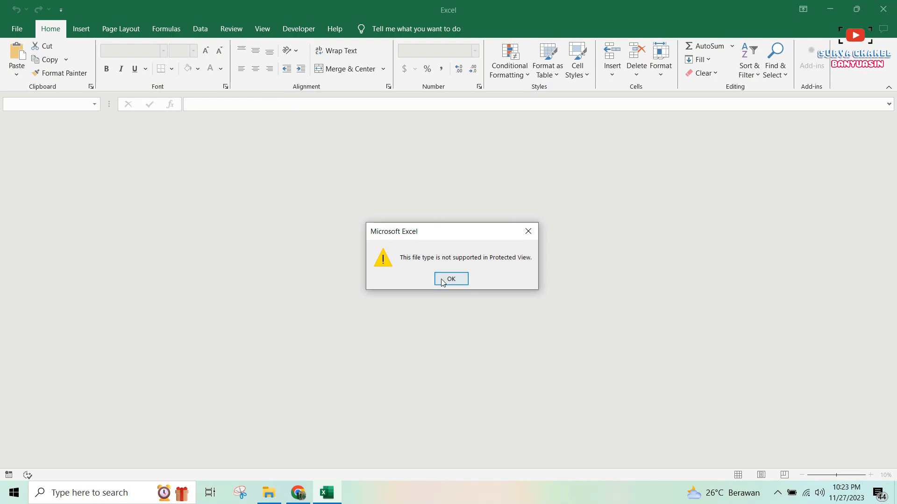
click(451, 279)
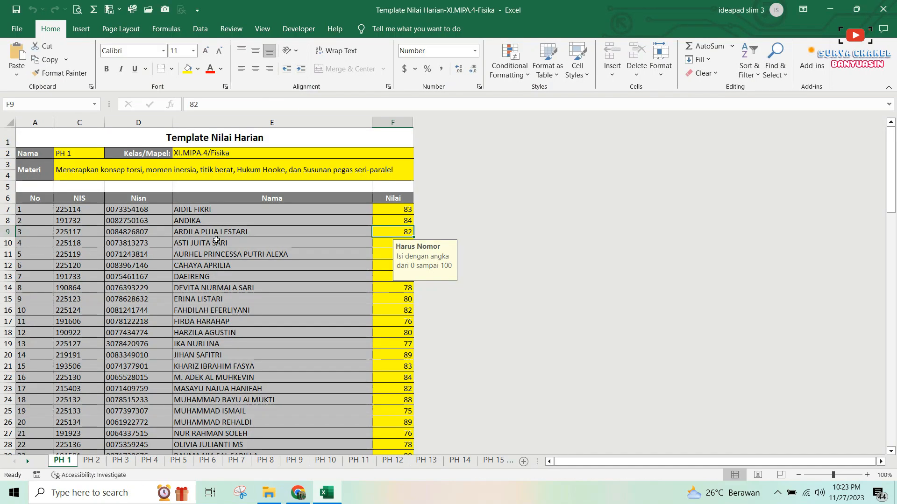
Review the Materi text and student grades on the PH 1 to PH 3 sheets, and close the workbook.
click(191, 241)
scroll(87, 451, down, 3)
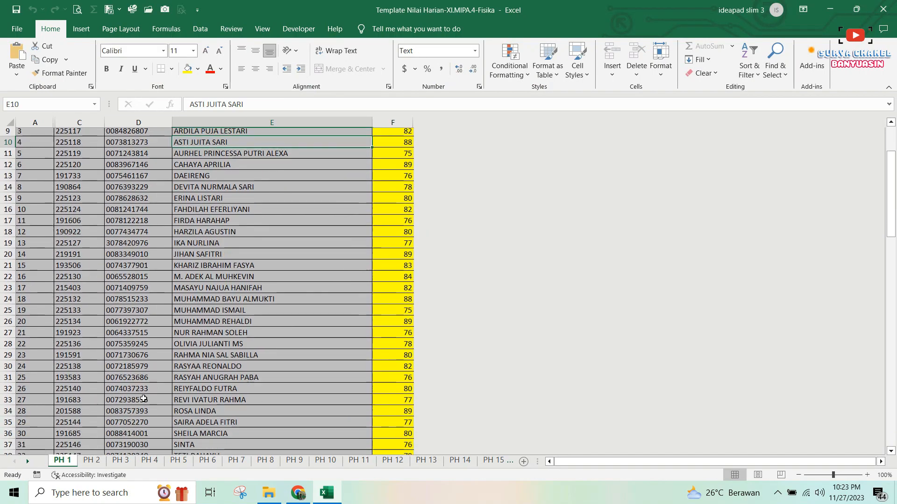
scroll(87, 451, up, 3)
click(89, 460)
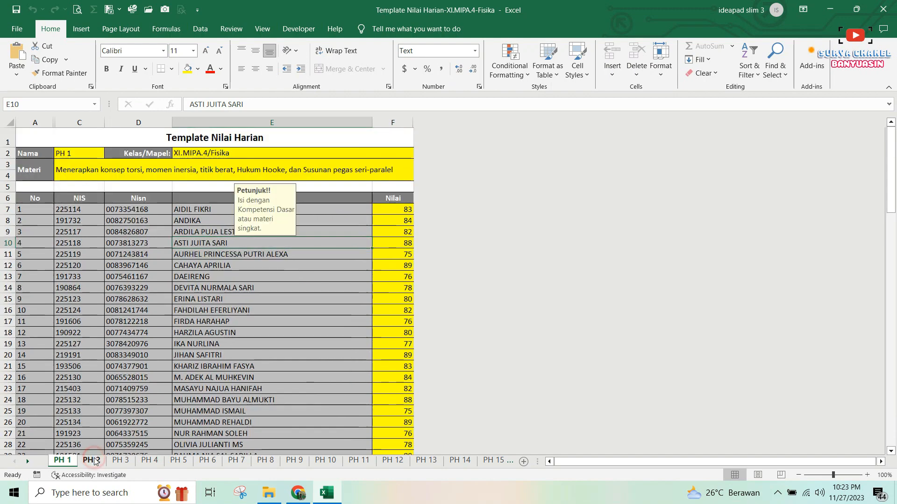
click(120, 461)
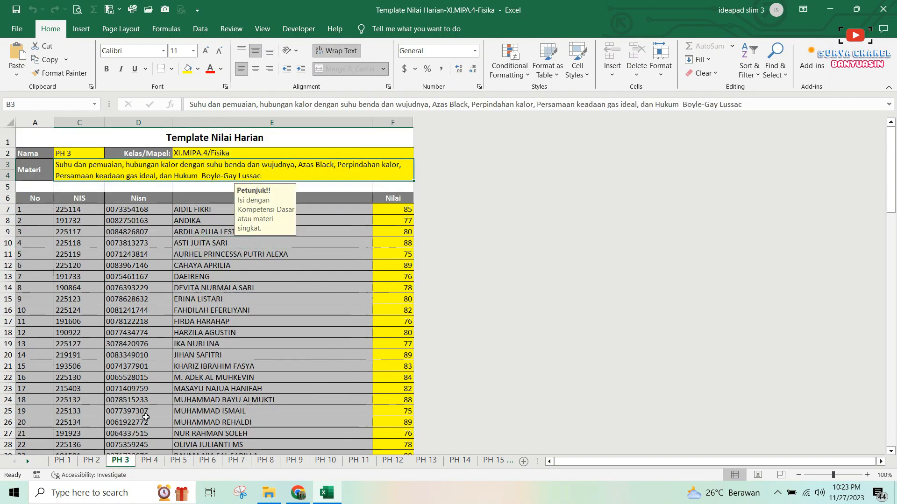
click(883, 10)
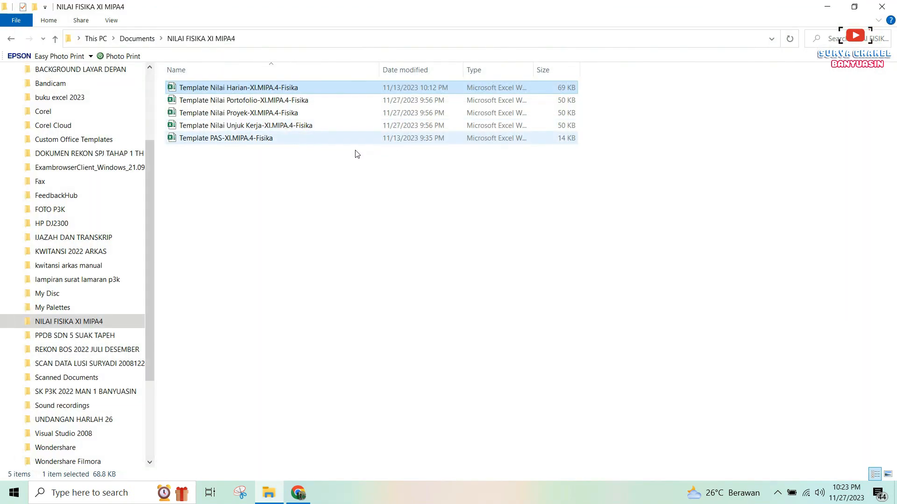
Open the Template Nilai Proyek-XI.MIPA.4-Fisika workbook from the NILAI FISIKA XI MIPA4 folder.
click(264, 113)
click(265, 114)
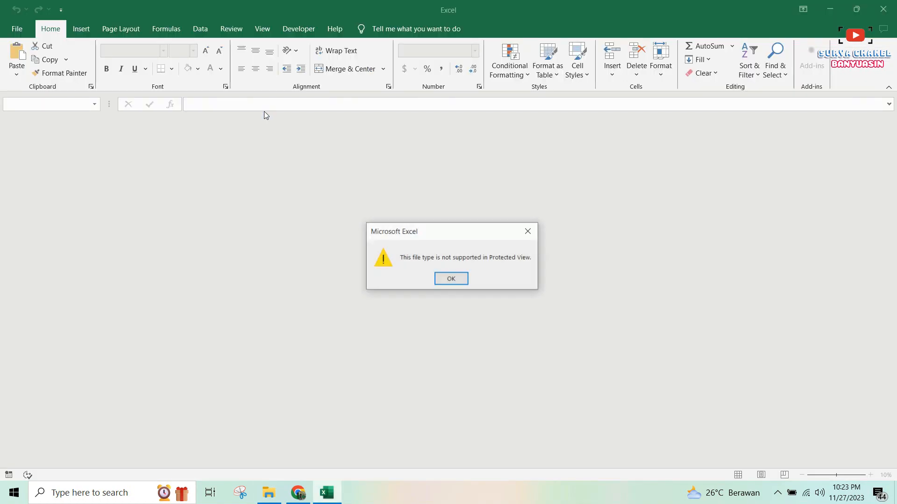
click(450, 279)
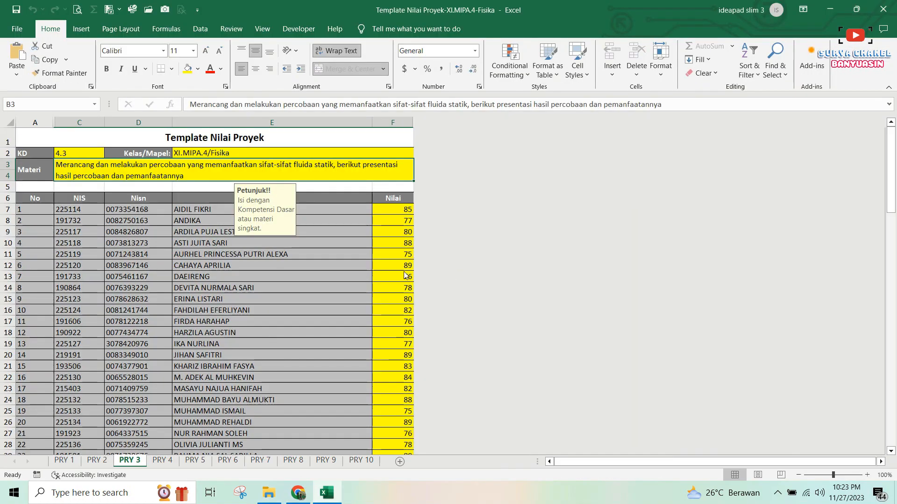
Review the Materi text and student grades on the PRY 1 to PRY 3 sheets, and close the workbook and its folder window.
click(64, 461)
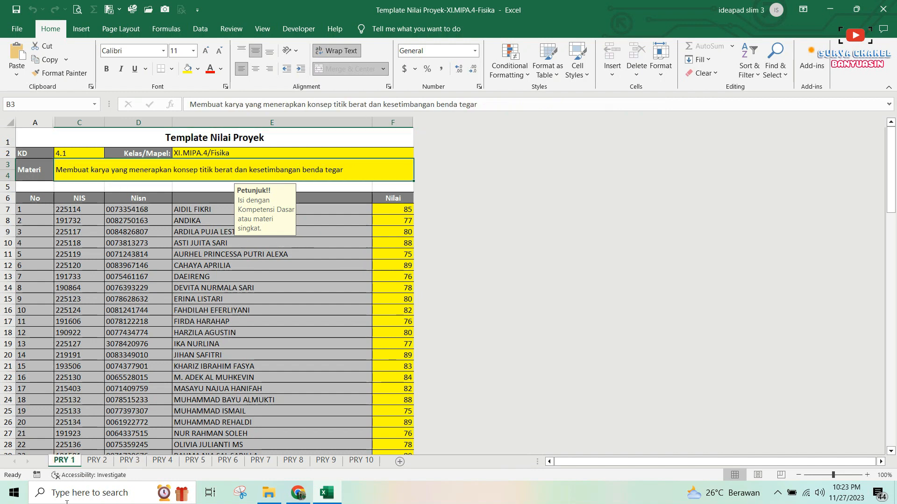
click(126, 356)
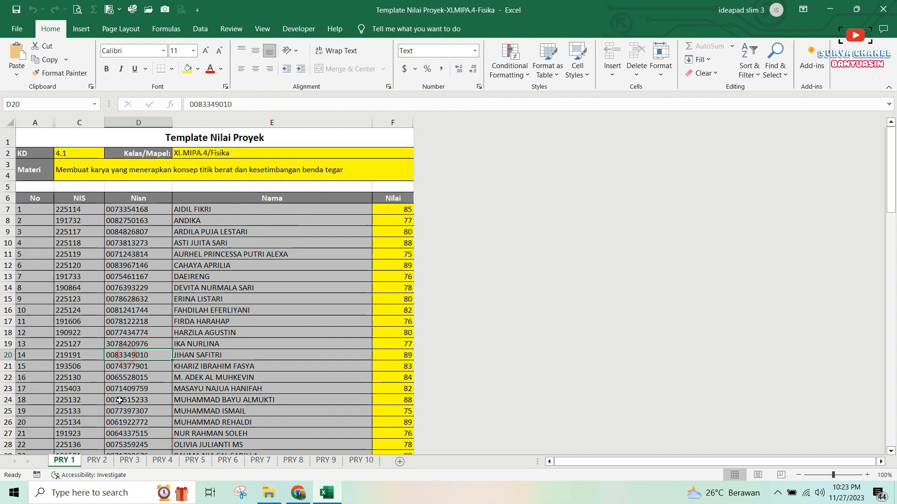
click(97, 461)
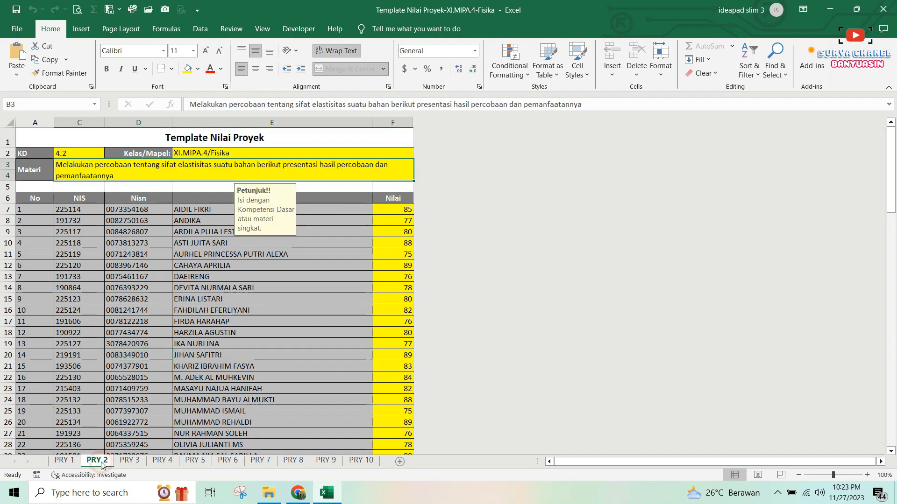
click(126, 462)
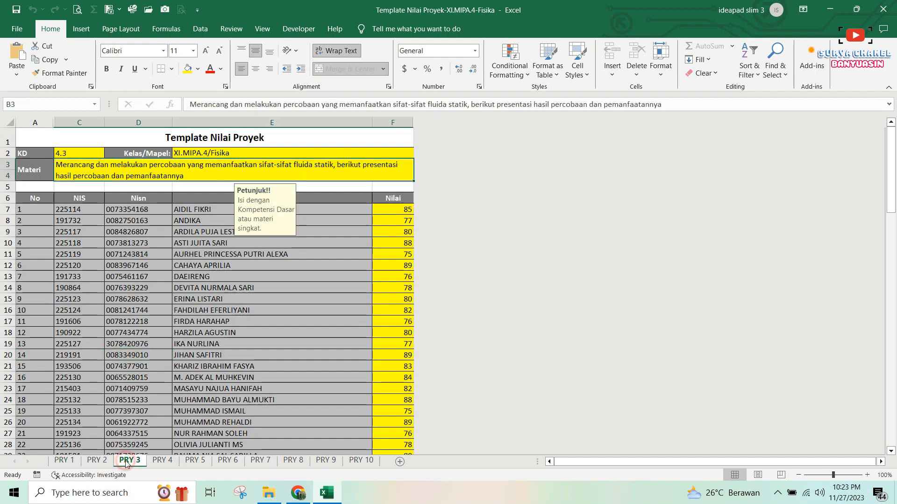
click(155, 300)
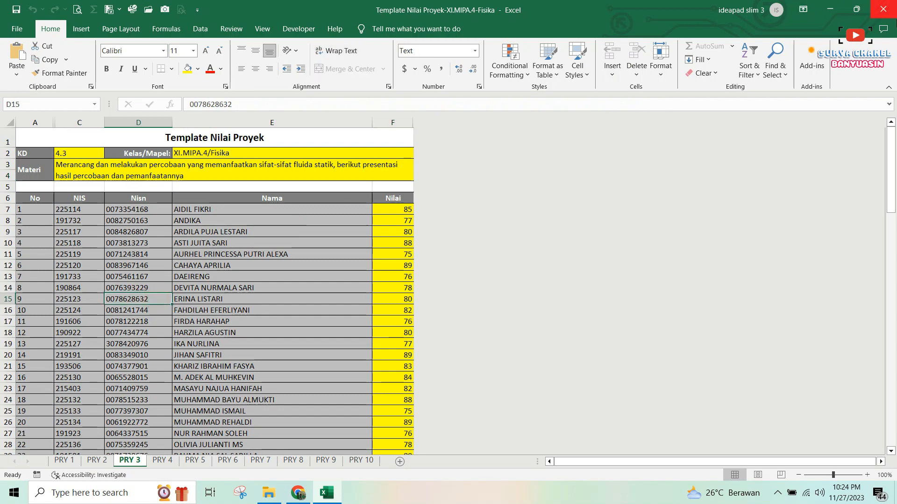
scroll(319, 232, down, 1)
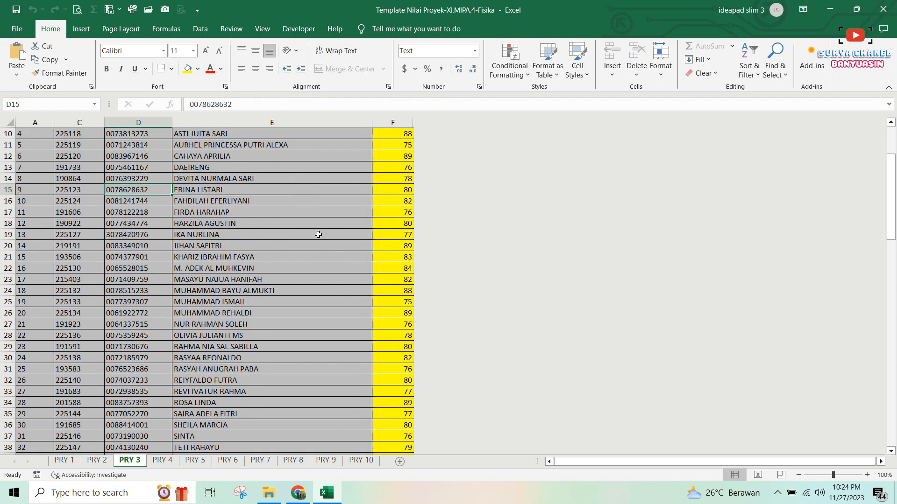
scroll(318, 235, down, 3)
click(884, 9)
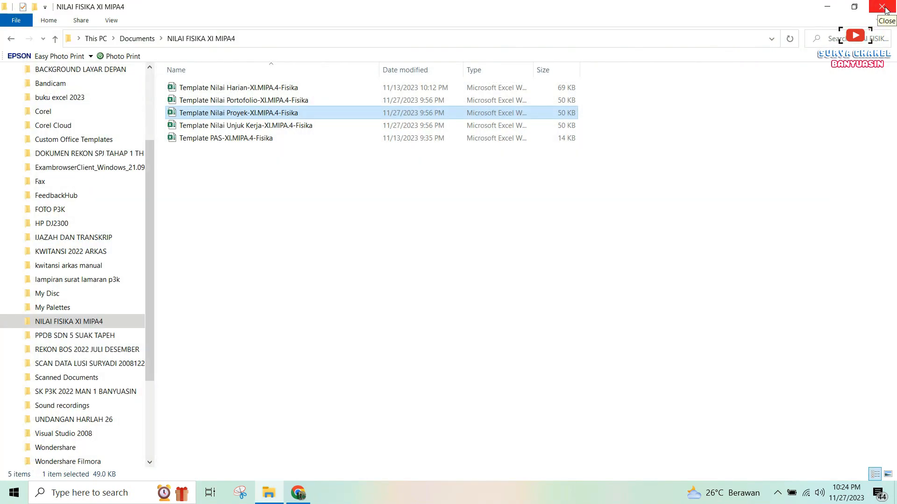
click(885, 8)
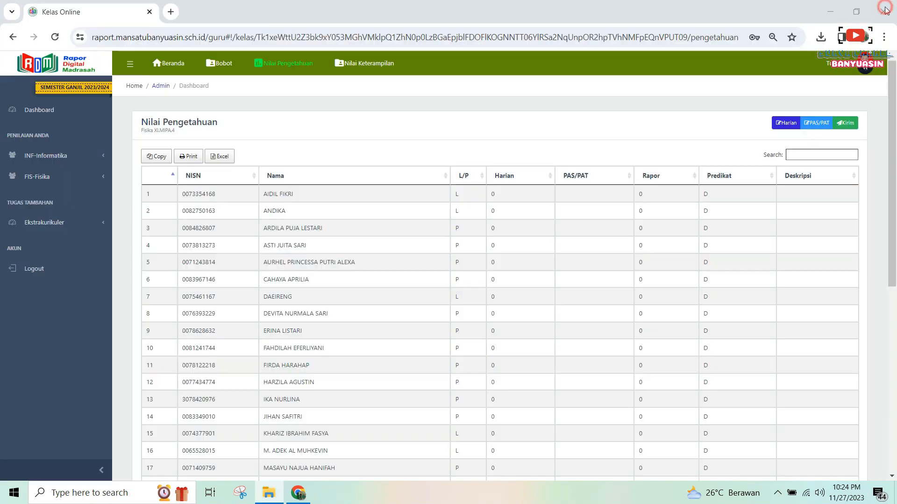
Upload Template Nilai Harian-XI.MIPA.4-Fisika from the NILAI FISIKA XI MIPA4 folder in Documents as the class's Nilai Harian grades.
click(288, 64)
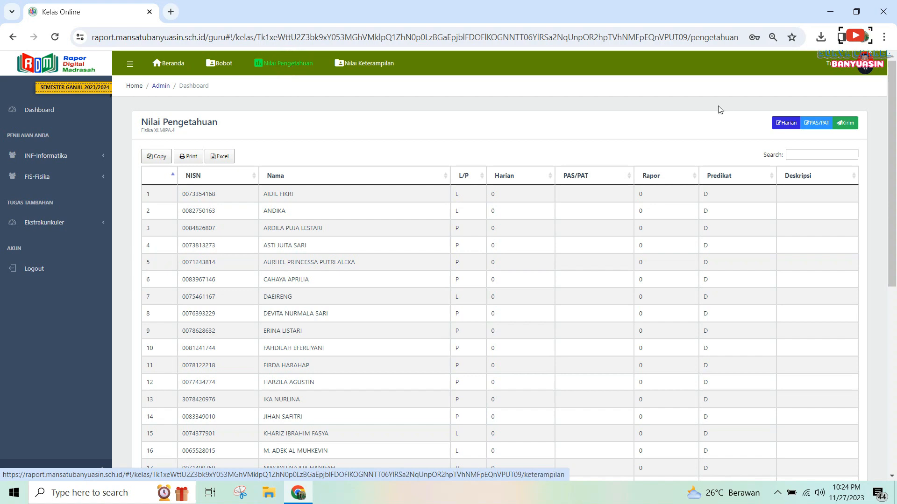
click(786, 123)
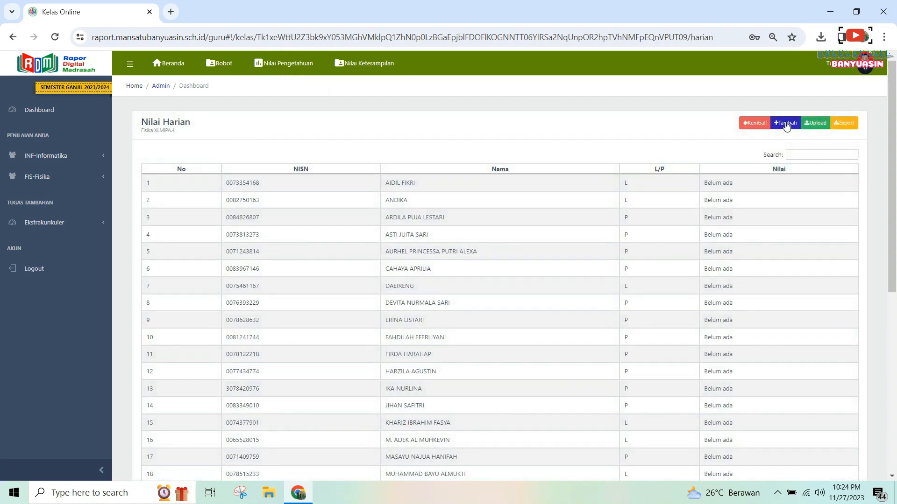
click(815, 123)
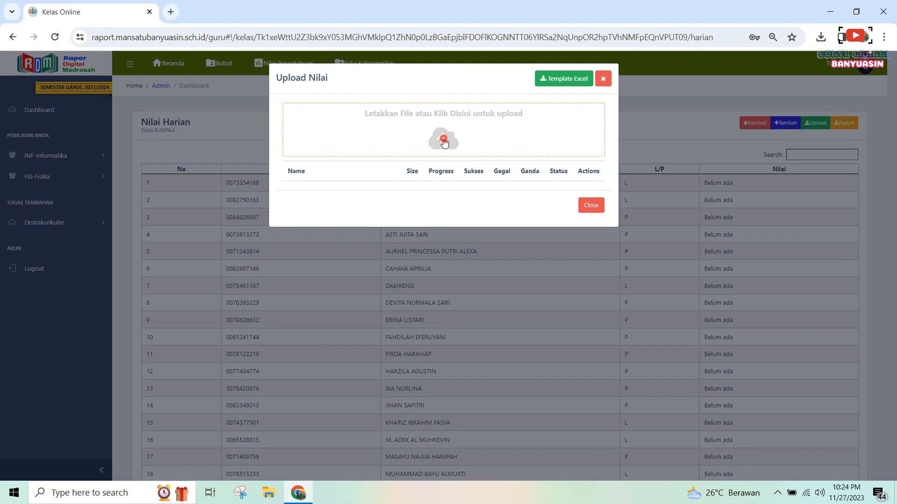
click(444, 140)
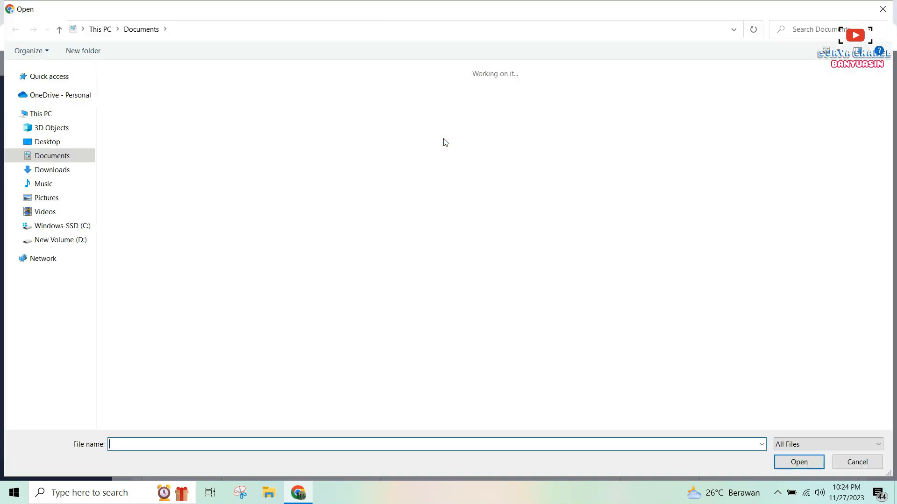
click(17, 157)
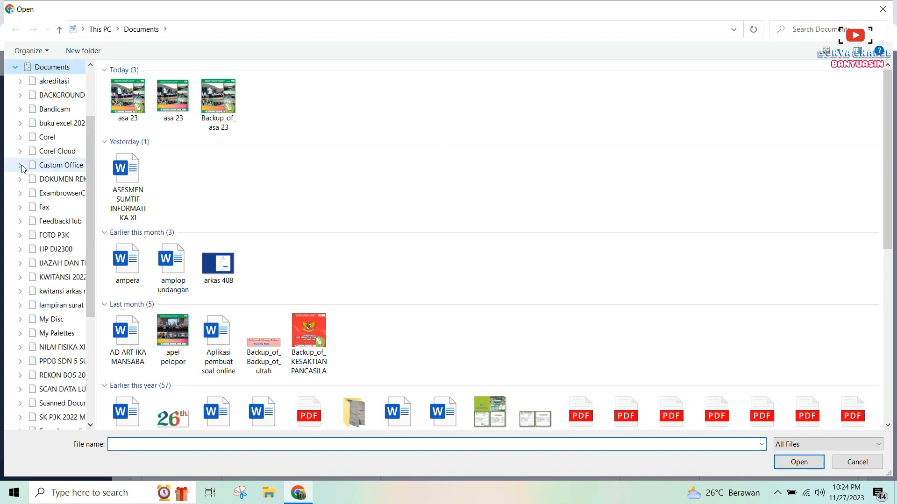
click(65, 347)
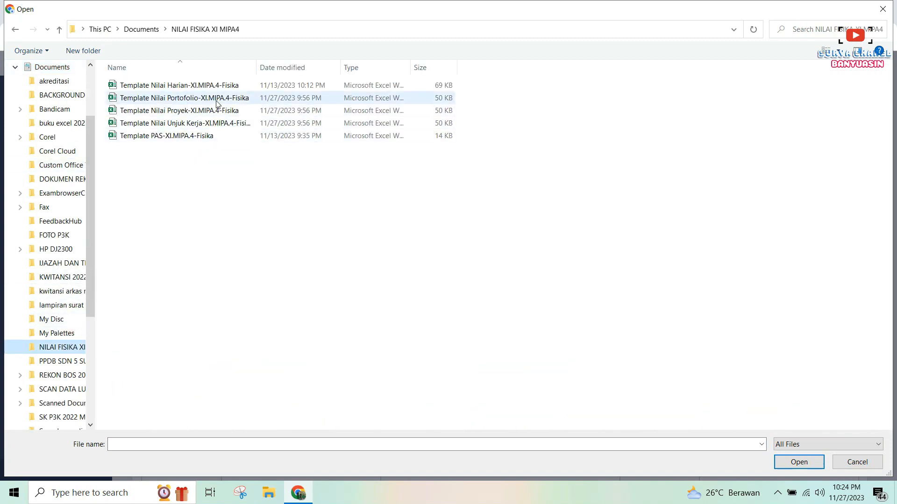
click(219, 86)
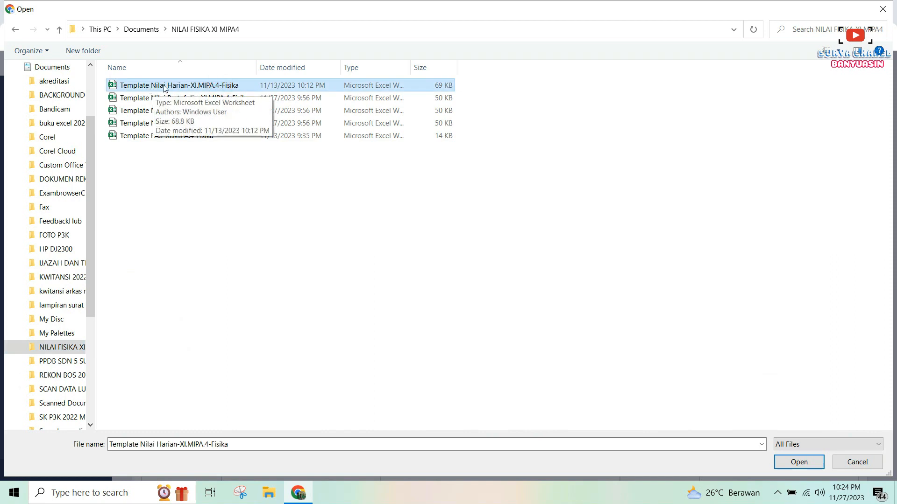
click(799, 462)
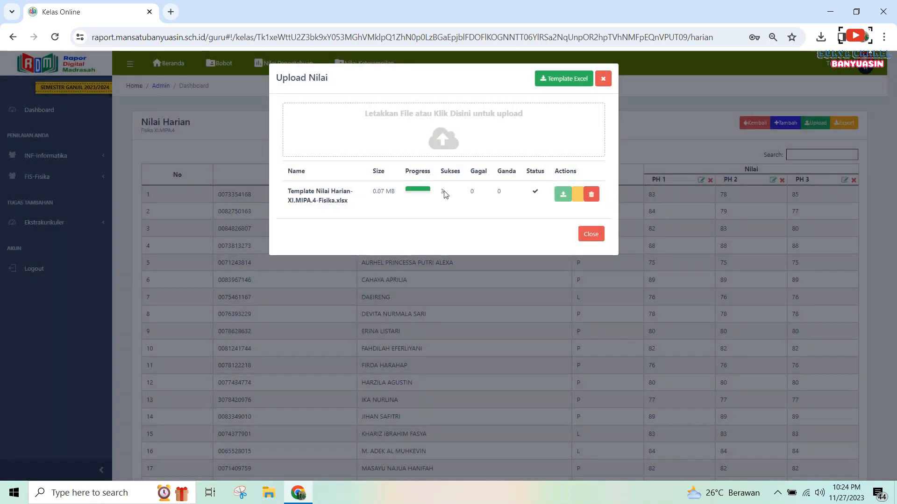
click(592, 237)
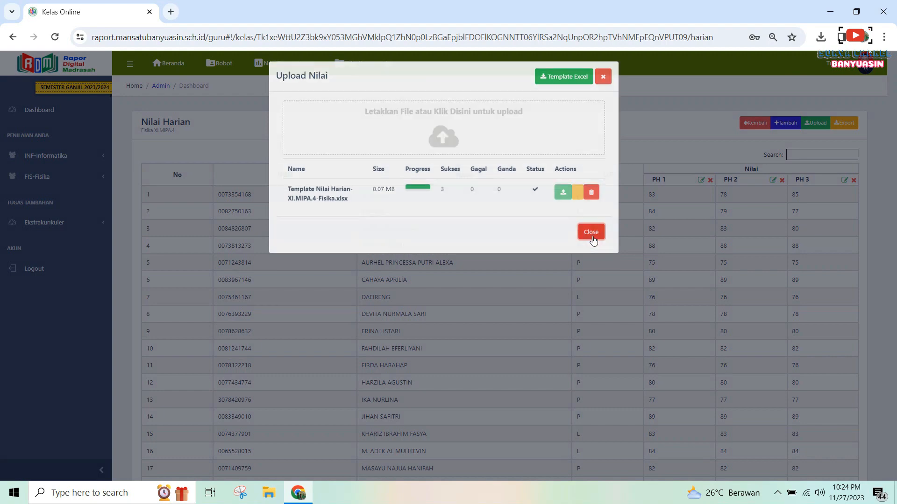
Check the PH 1 to PH 3 grades in the Nilai Harian list, and return to the Nilai Pengetahuan page.
scroll(797, 205, down, 7)
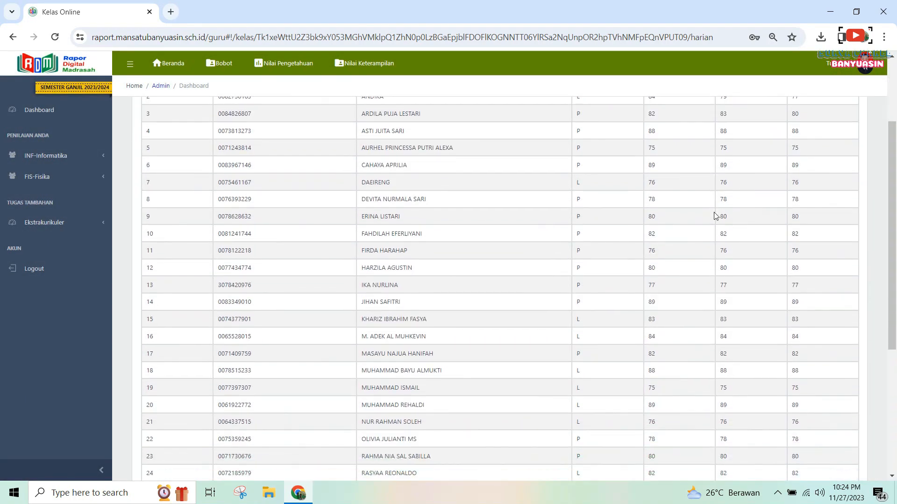
scroll(668, 238, up, 7)
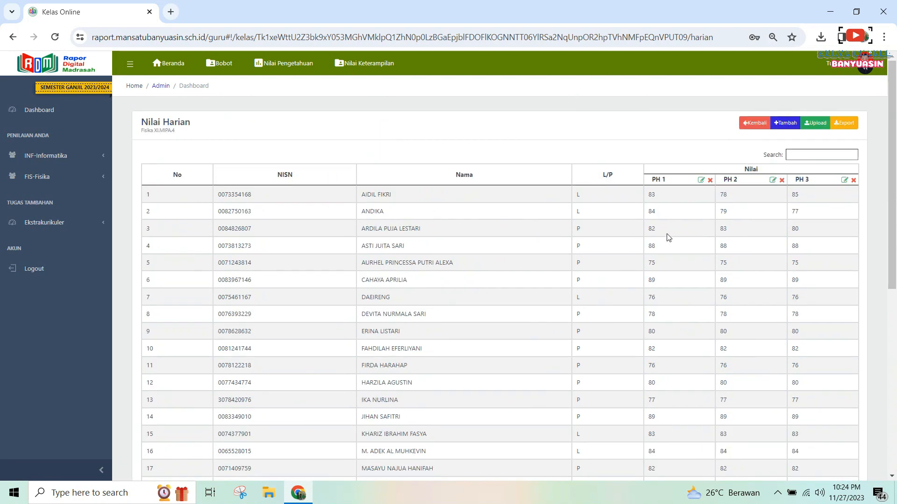
click(756, 124)
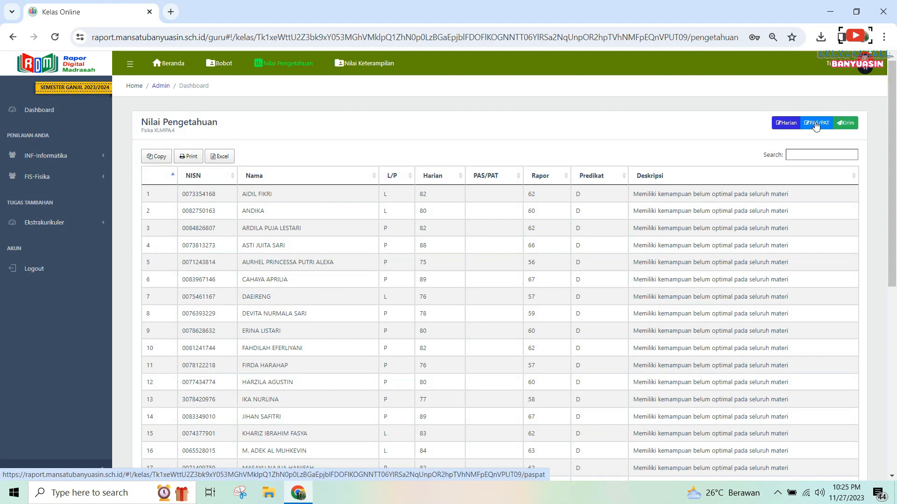
On the Nilai PAS/PAT page, download the Excel template and upload the completed Template PAS-XI.MIPA.4-Fisika workbook.
click(815, 125)
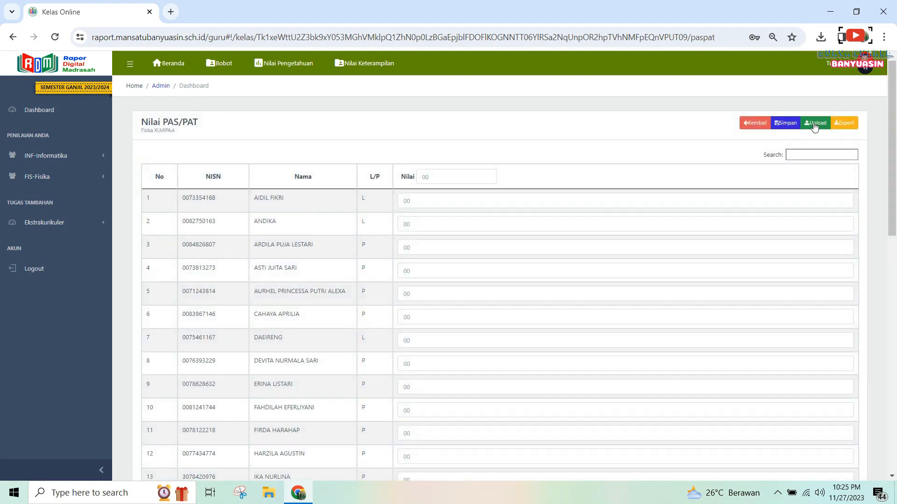
click(814, 124)
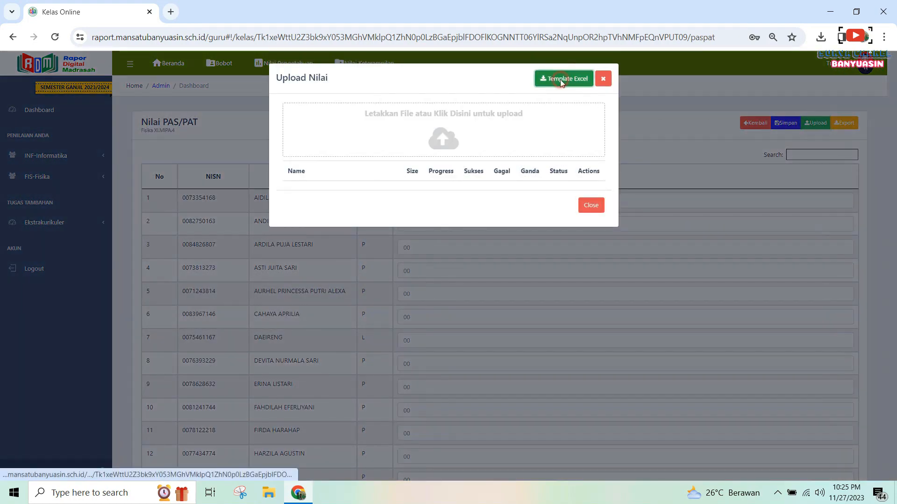
click(560, 80)
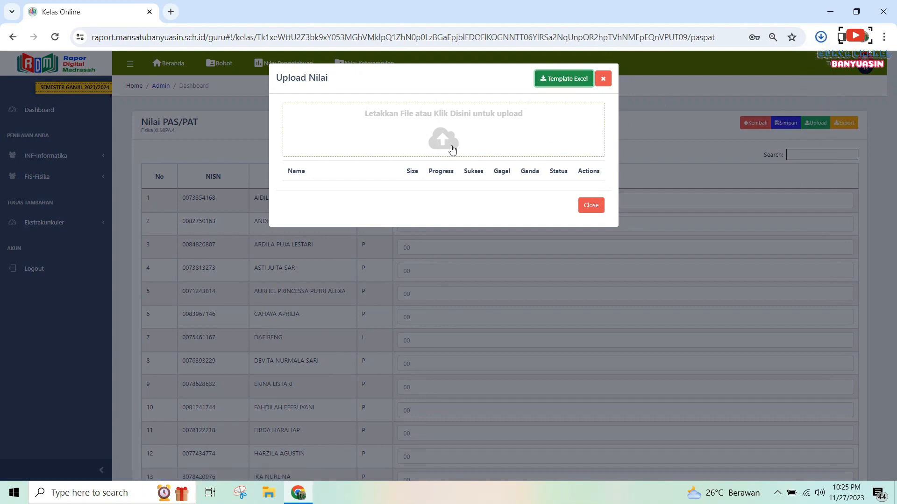
click(440, 142)
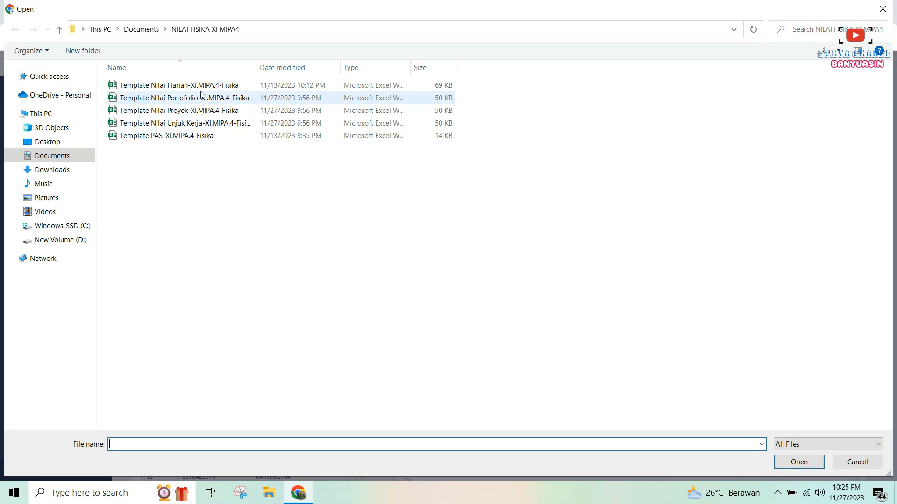
click(209, 137)
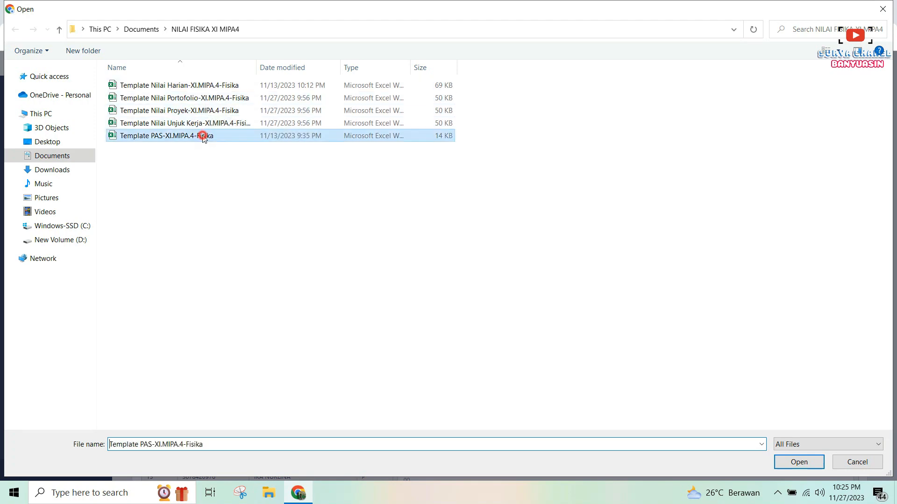
click(794, 462)
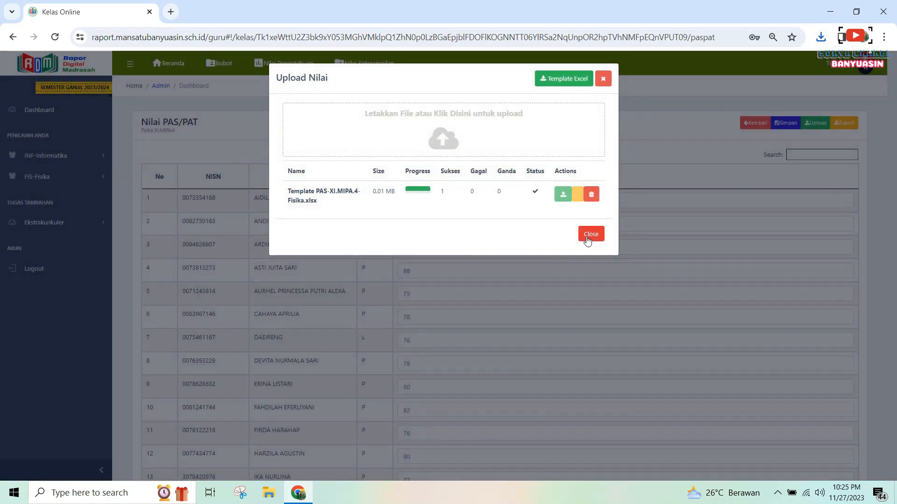
click(590, 235)
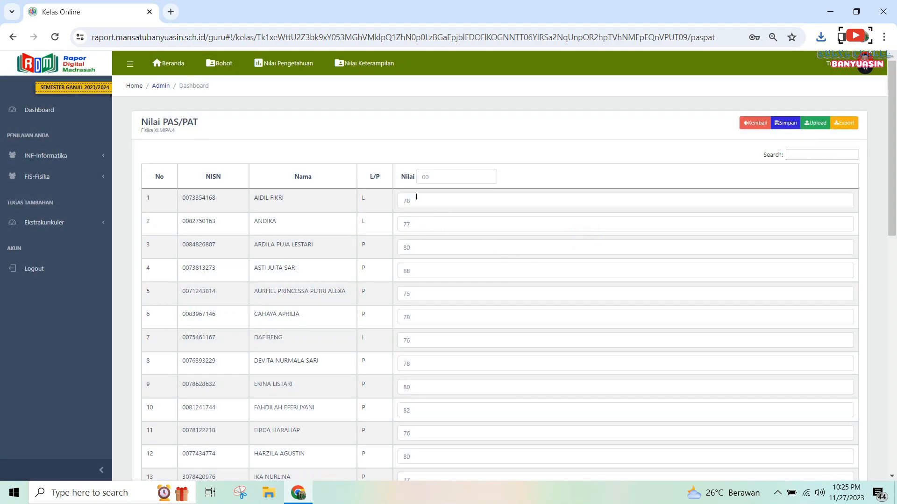
Check the imported PAS/PAT grades of all students and save them.
scroll(416, 197, down, 10)
scroll(450, 393, up, 4)
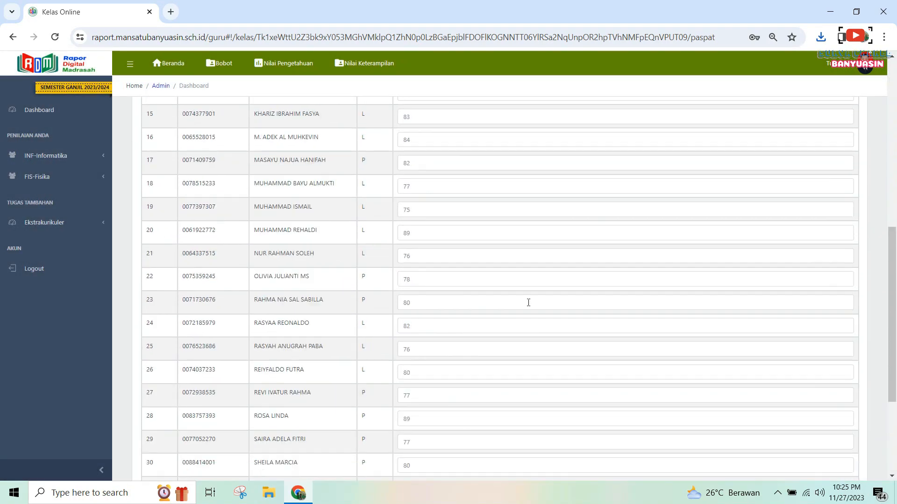
scroll(560, 280, up, 6)
scroll(790, 385, down, 10)
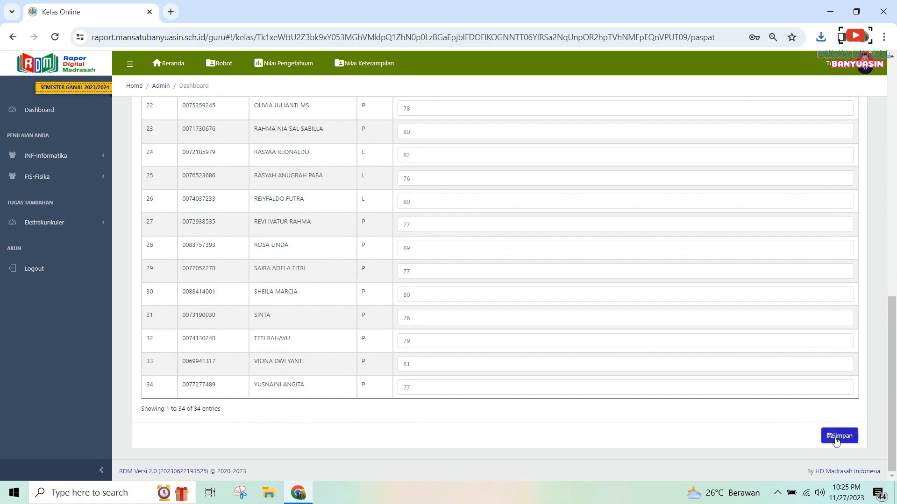
click(836, 441)
scroll(813, 363, up, 5)
Review the Harian, PAS/PAT, Rapor, Predikat and Deskripsi columns on the Nilai Pengetahuan page.
click(295, 65)
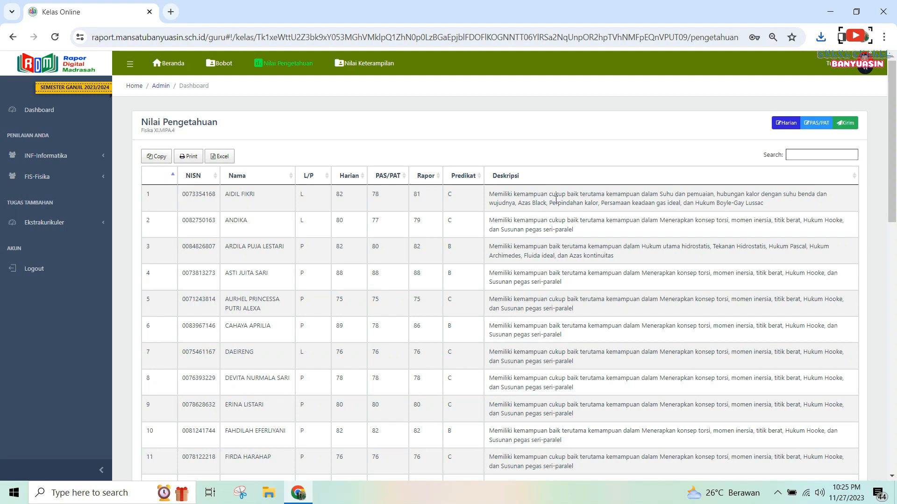
scroll(556, 200, down, 8)
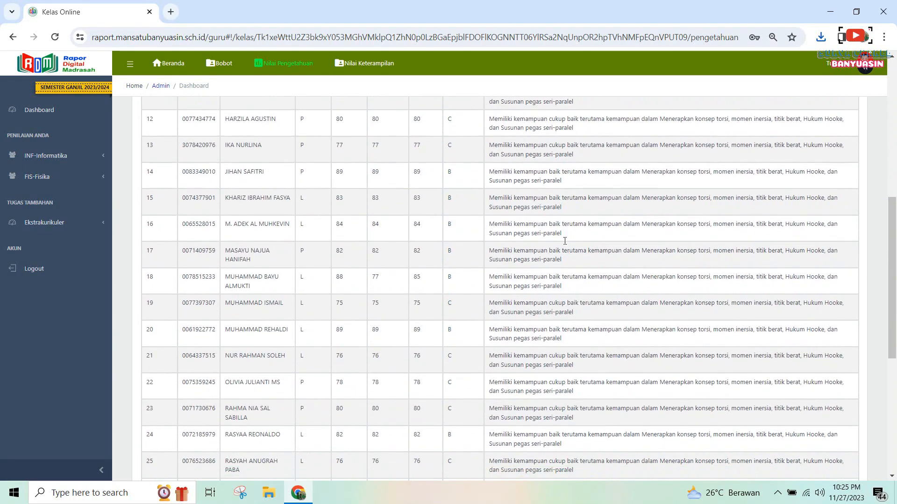
scroll(490, 176, up, 8)
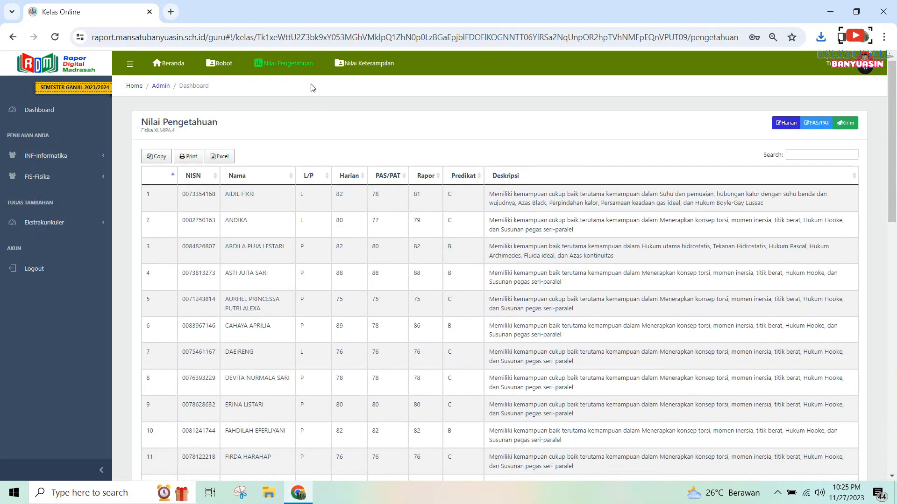
In Nilai Keterampilan, upload the Template Nilai Portofolio-XI.MIPA.4-Fisika workbook as the Portofolio grades, and return to the skills grade overview.
click(359, 64)
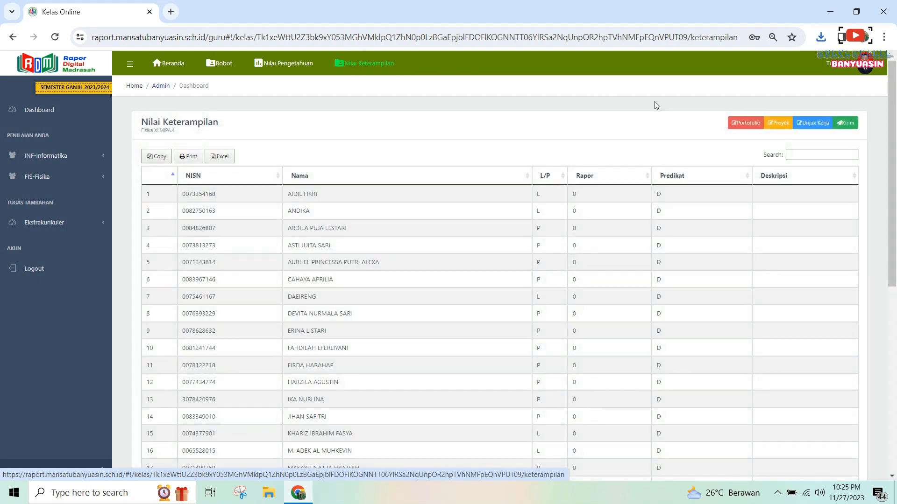
click(745, 125)
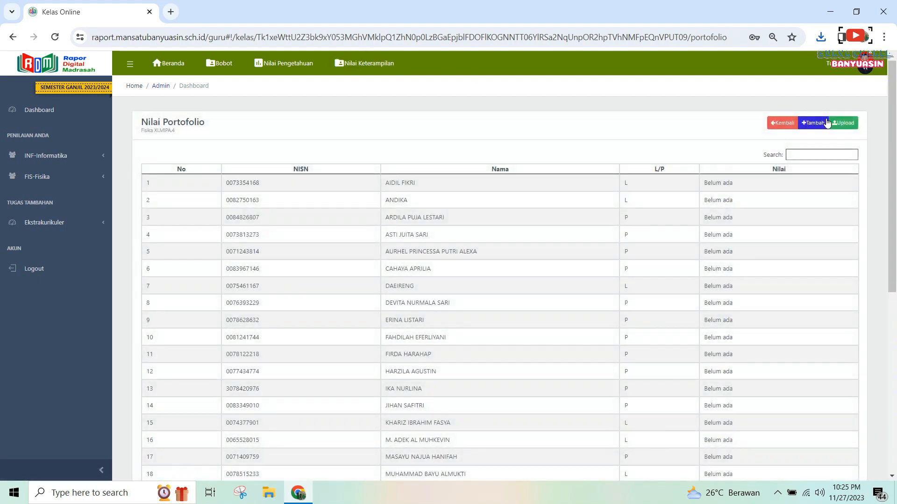
click(838, 123)
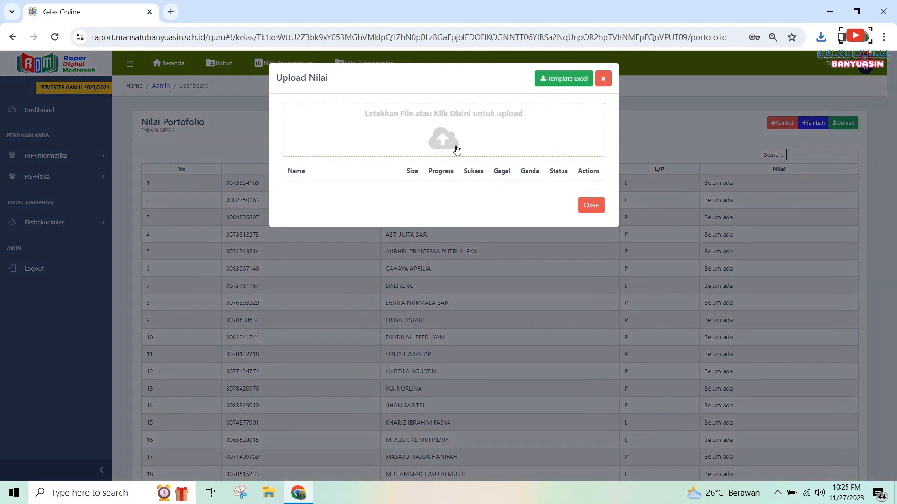
click(439, 142)
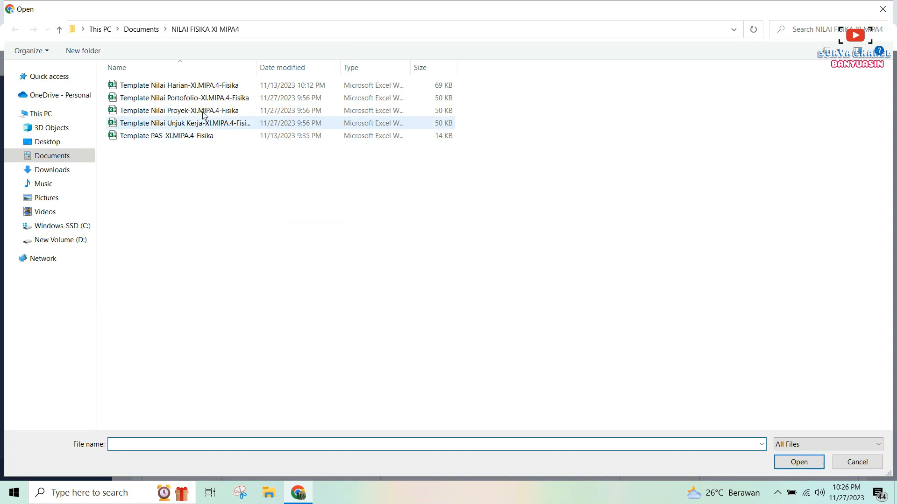
click(196, 98)
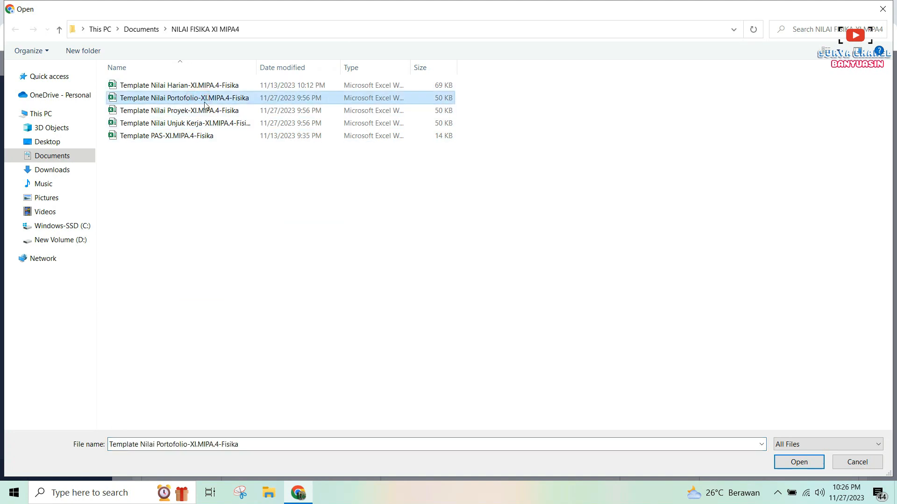
click(208, 99)
click(797, 462)
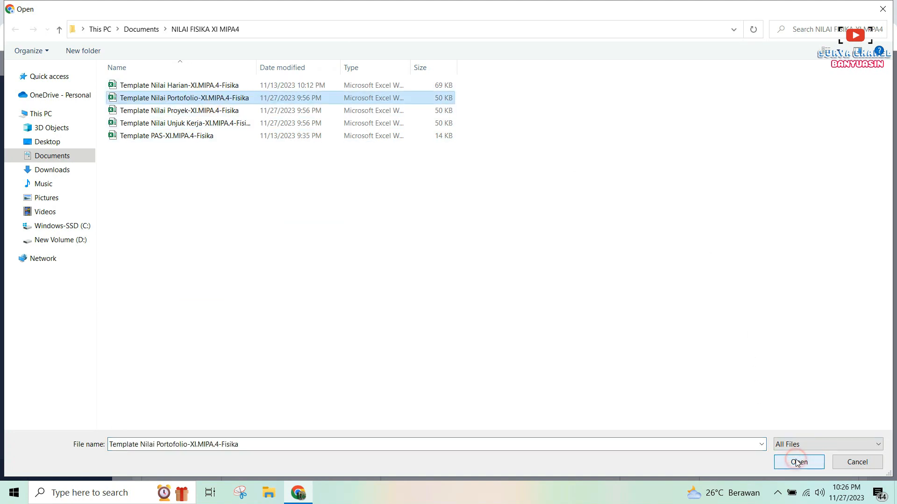
click(796, 463)
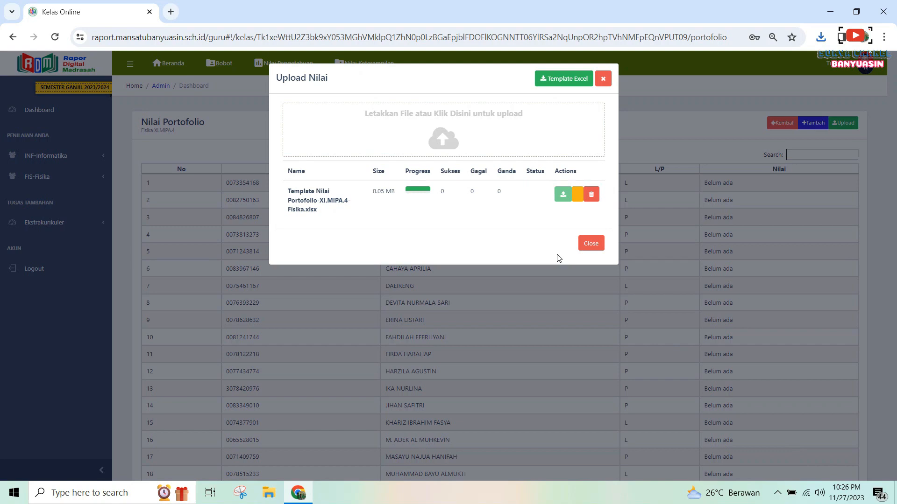
click(590, 244)
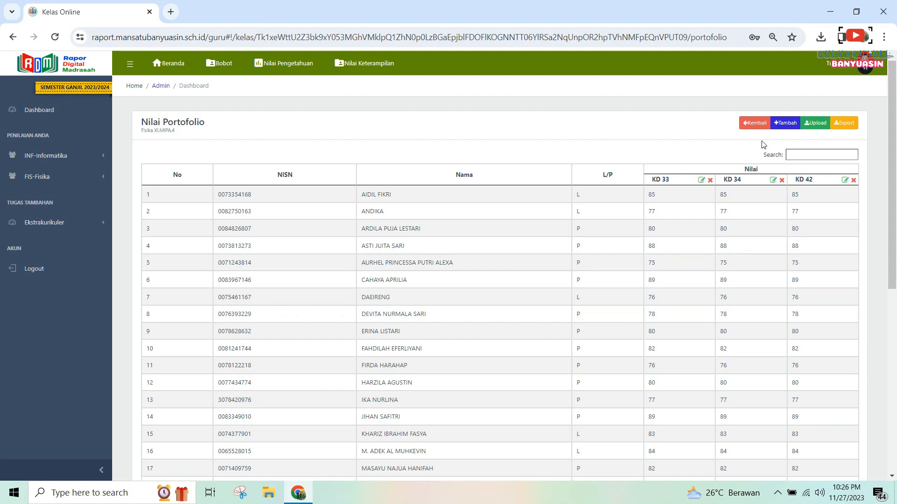
click(752, 124)
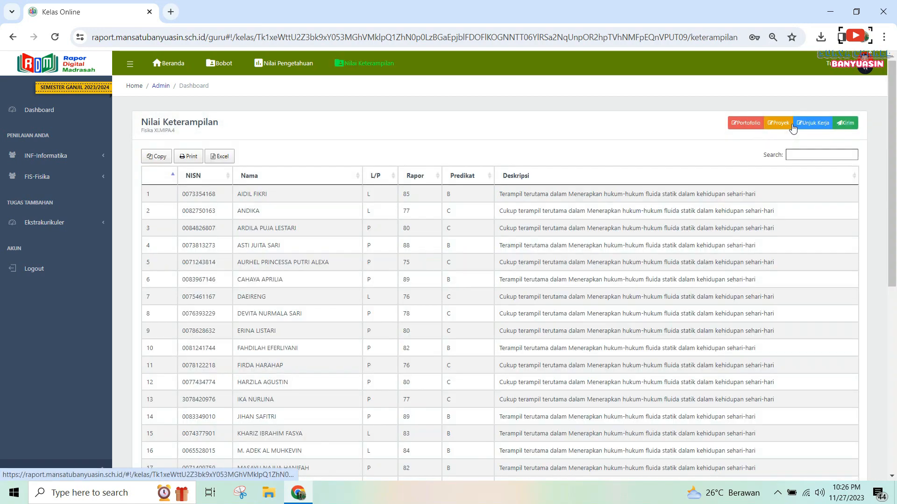
Upload the Template Nilai Portofolio-XI.MIPA.4-Fisika workbook as the Proyek grades, and return to the Nilai Keterampilan overview.
click(776, 125)
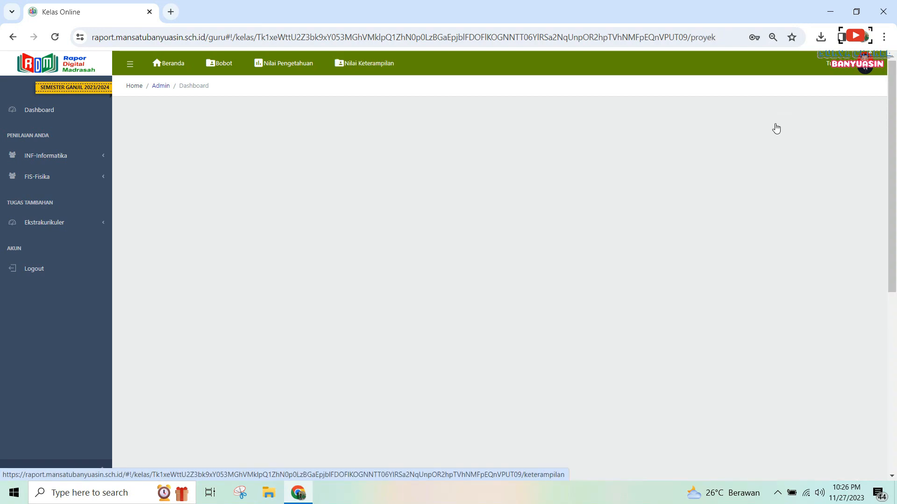
click(843, 124)
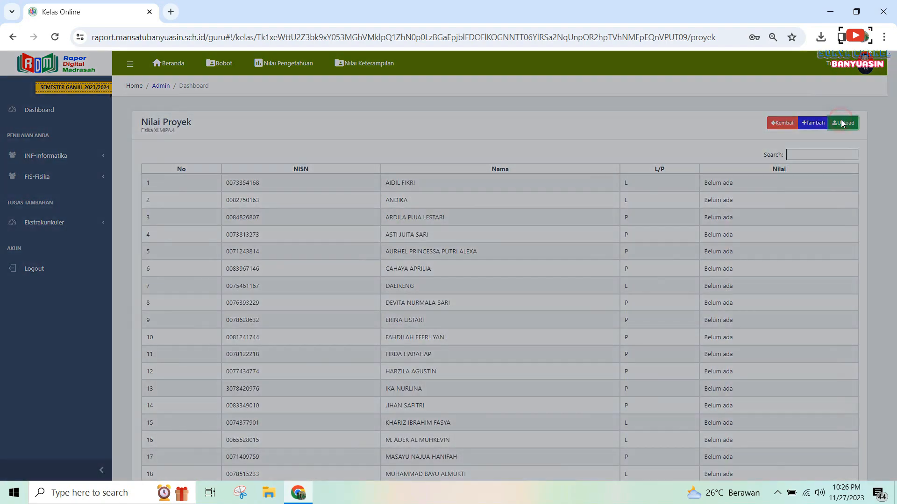
click(434, 136)
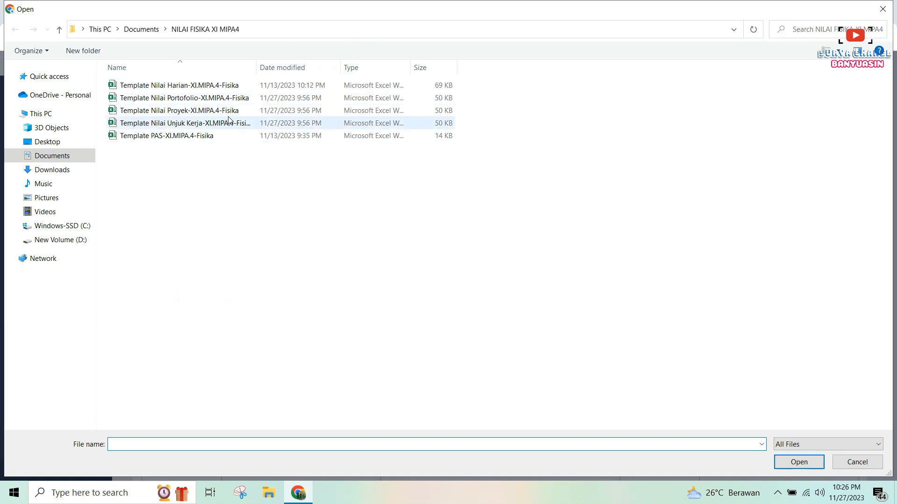
click(238, 98)
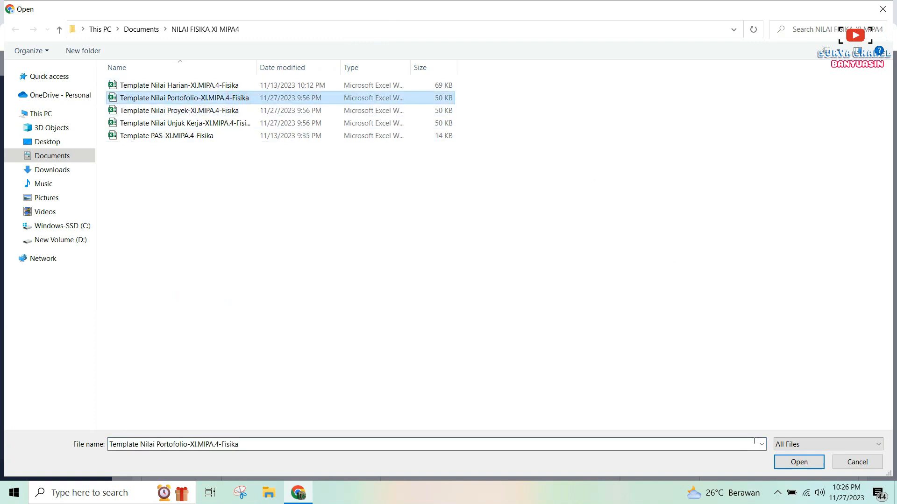
click(790, 458)
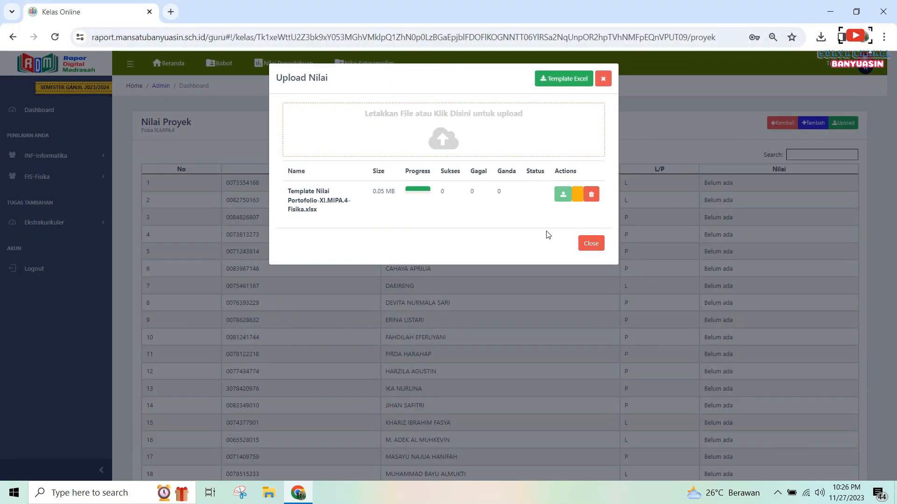
click(591, 246)
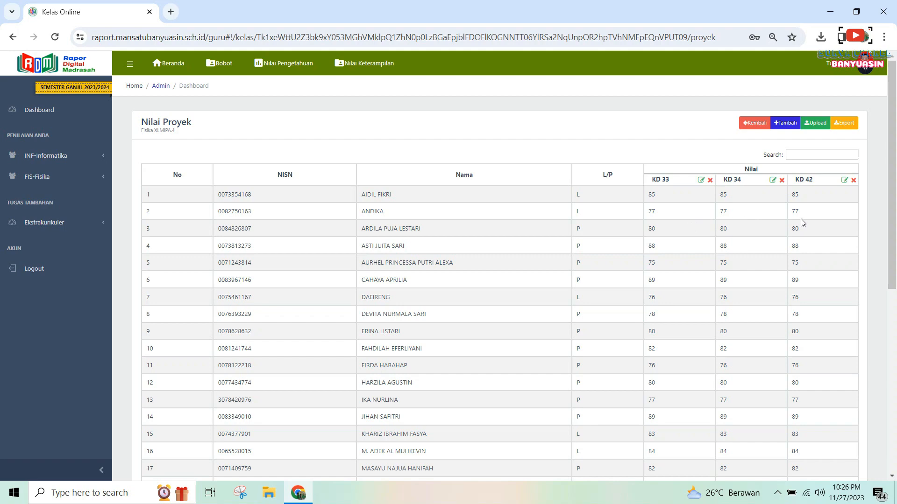
click(751, 123)
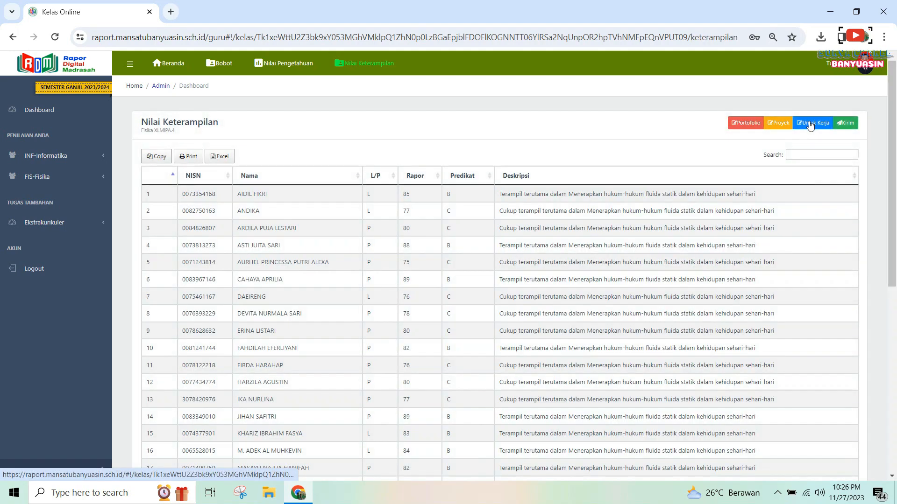
Upload the Template Nilai Unjuk Kerja-XI.MIPA.4-Fisika workbook as the Unjuk Kerja grades, and return to the Nilai Keterampilan overview.
click(810, 124)
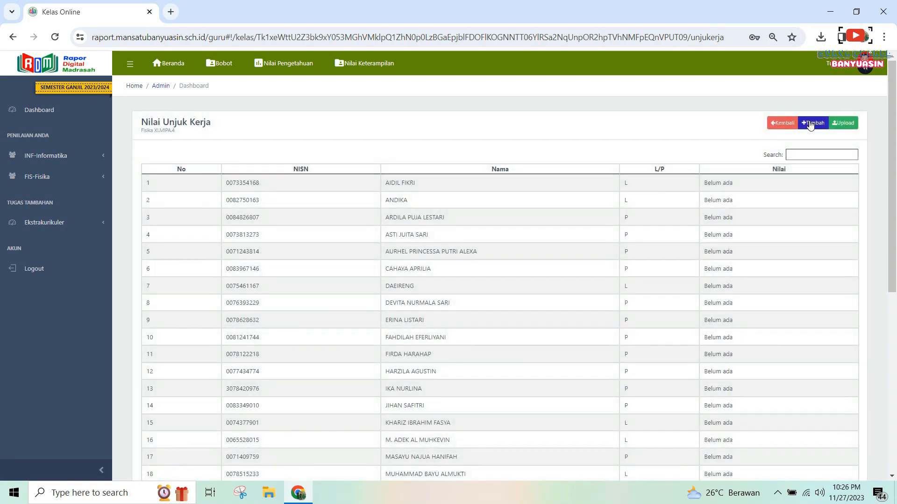
click(852, 122)
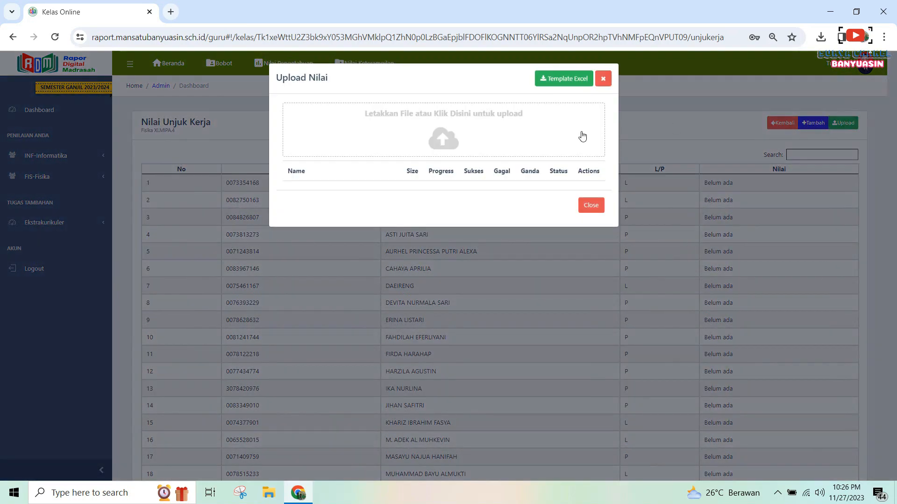
click(426, 146)
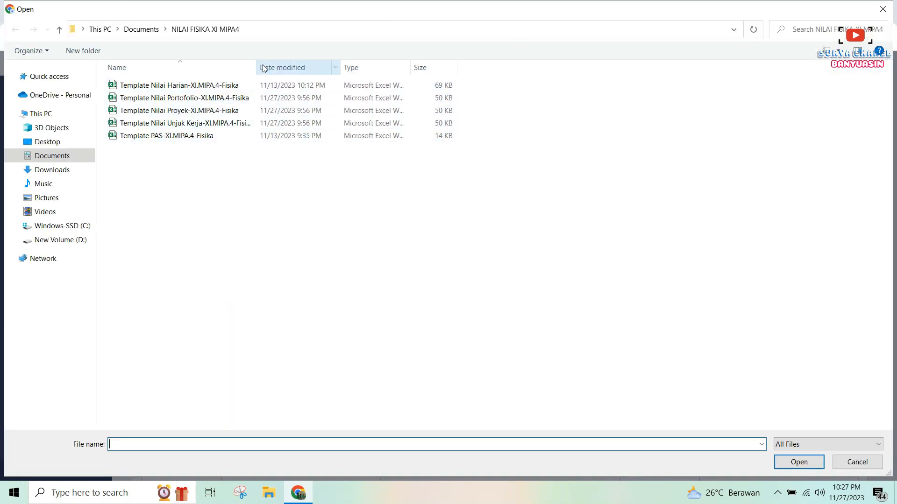
drag(256, 68, 315, 68)
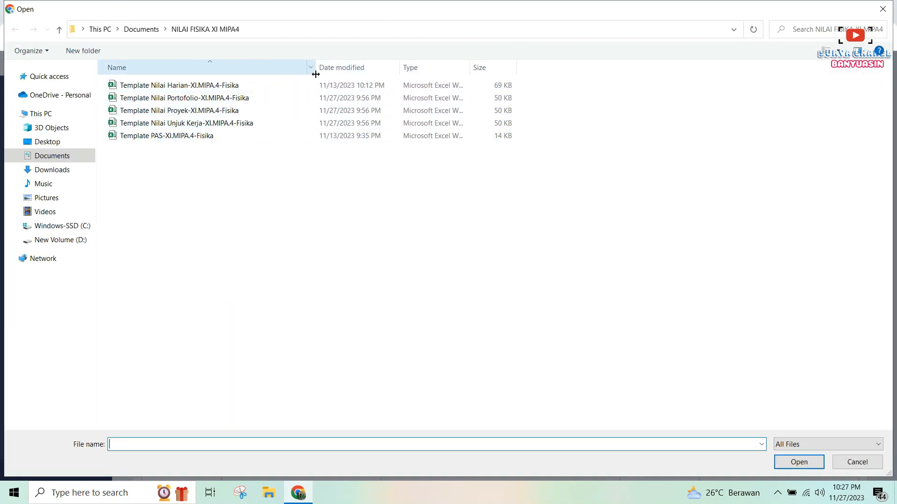
click(228, 122)
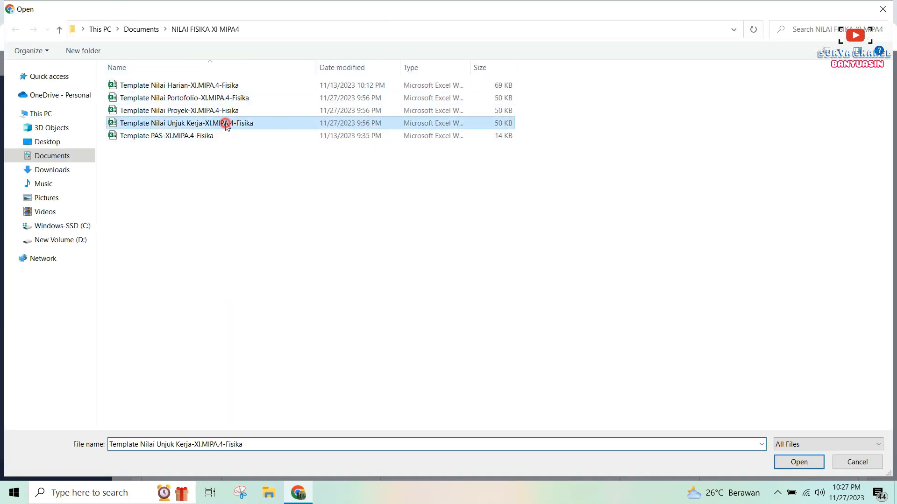
click(795, 462)
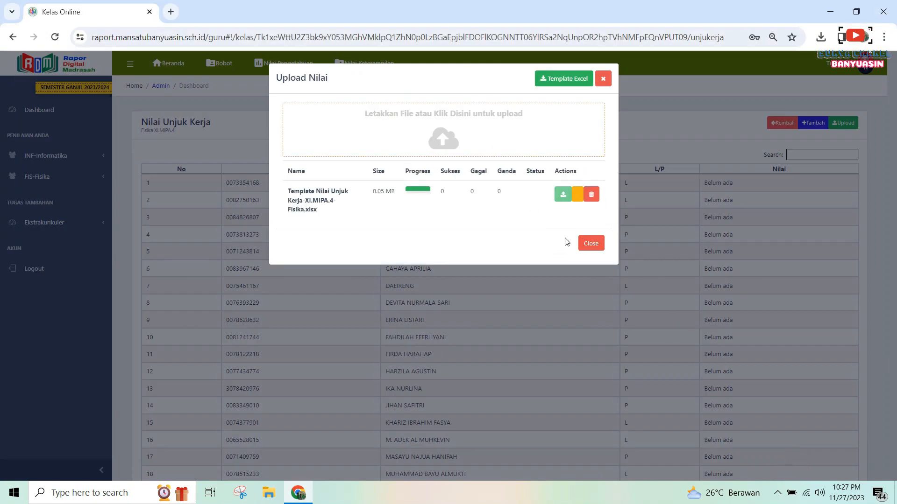
click(591, 245)
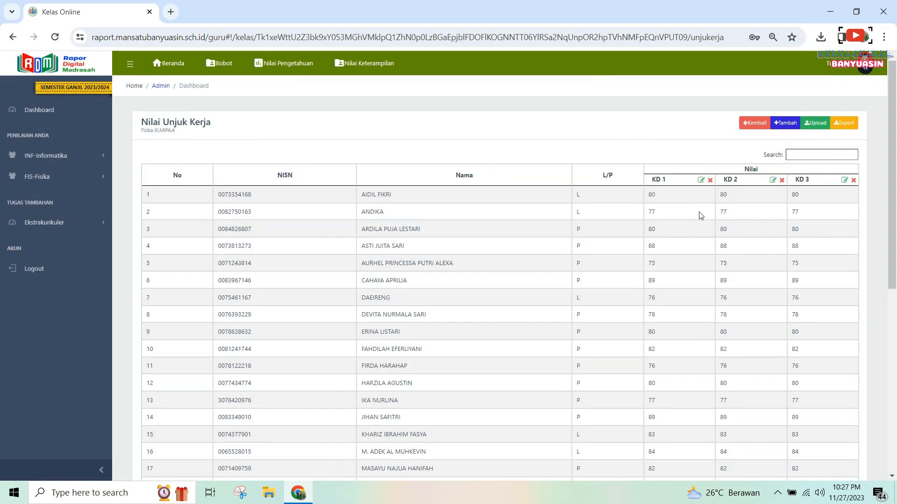
click(753, 125)
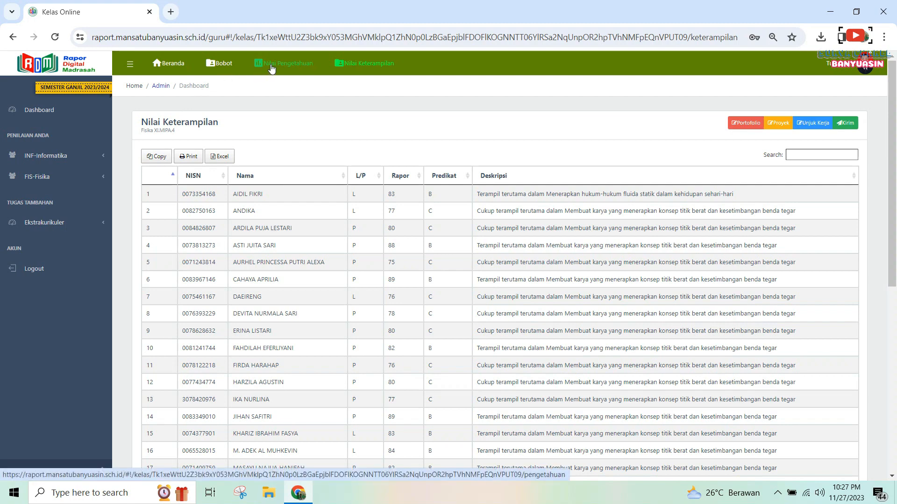
Look over the XI.MIPA.4 class details and student list on Beranda, and review all students' grades and descriptions in Nilai Pengetahuan.
click(171, 68)
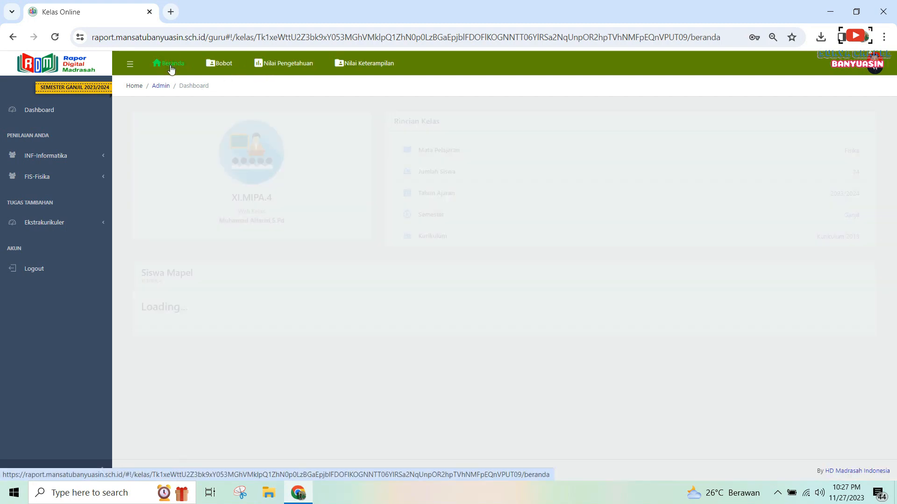
scroll(362, 218, down, 2)
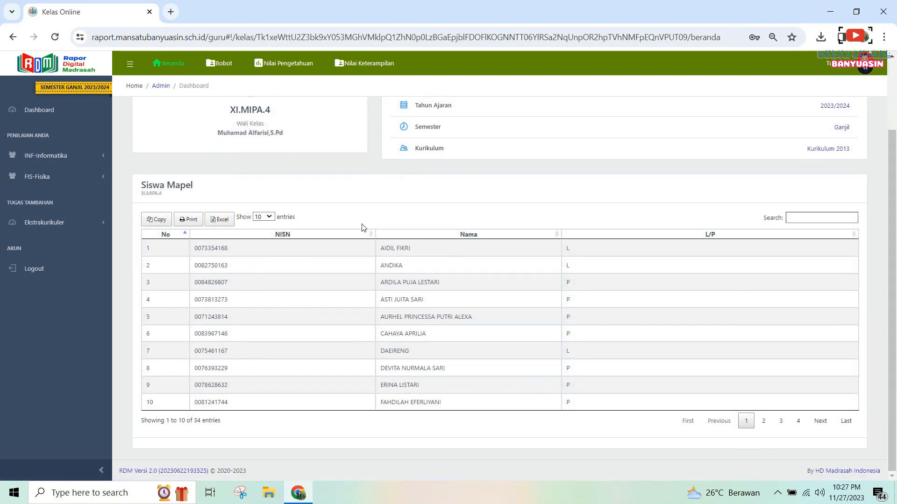
click(277, 69)
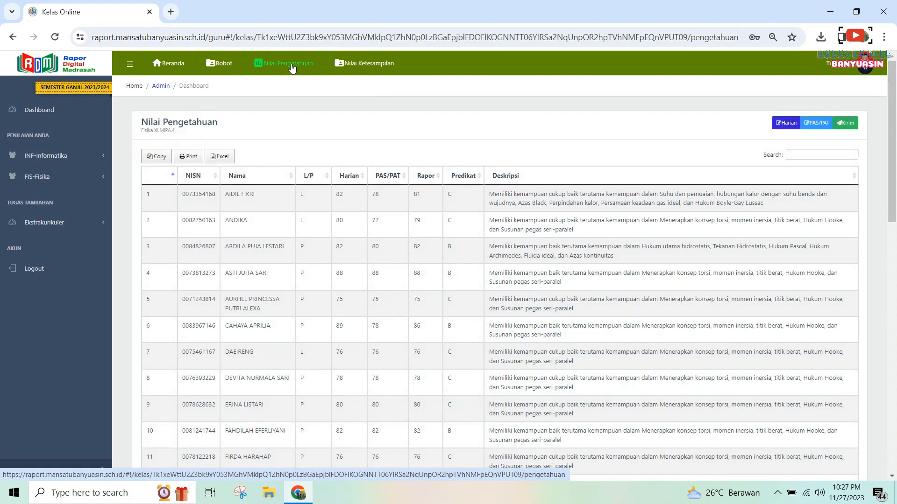
scroll(413, 225, down, 10)
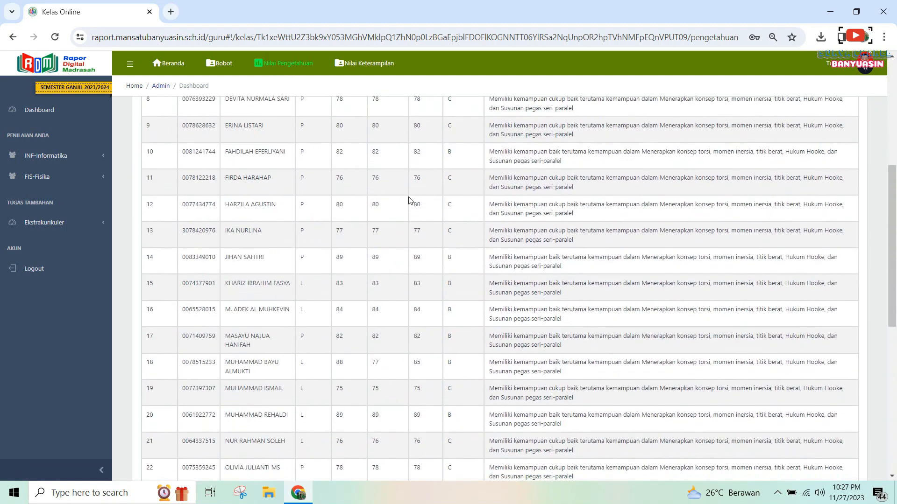
scroll(436, 273, down, 4)
scroll(847, 155, up, 8)
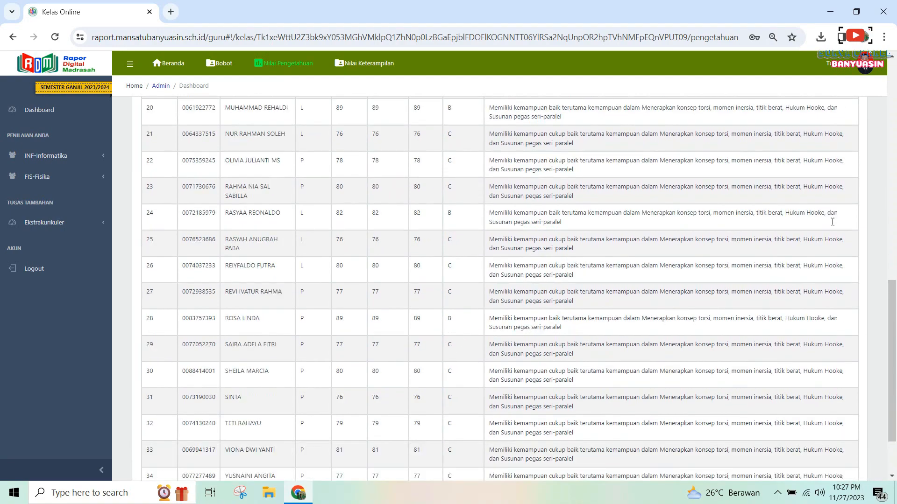
scroll(847, 155, up, 6)
Send the Fisika XI.MIPA.4 grades from both the Nilai Pengetahuan and Nilai Keterampilan pages.
click(846, 122)
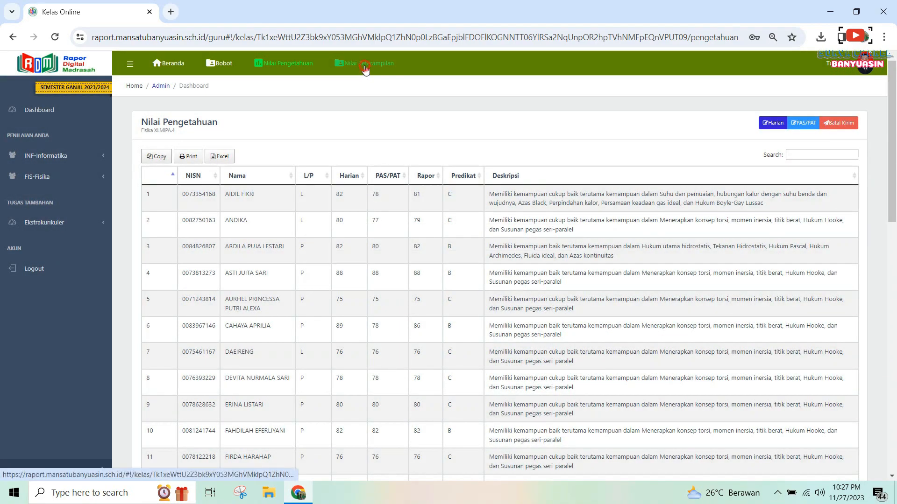
click(365, 66)
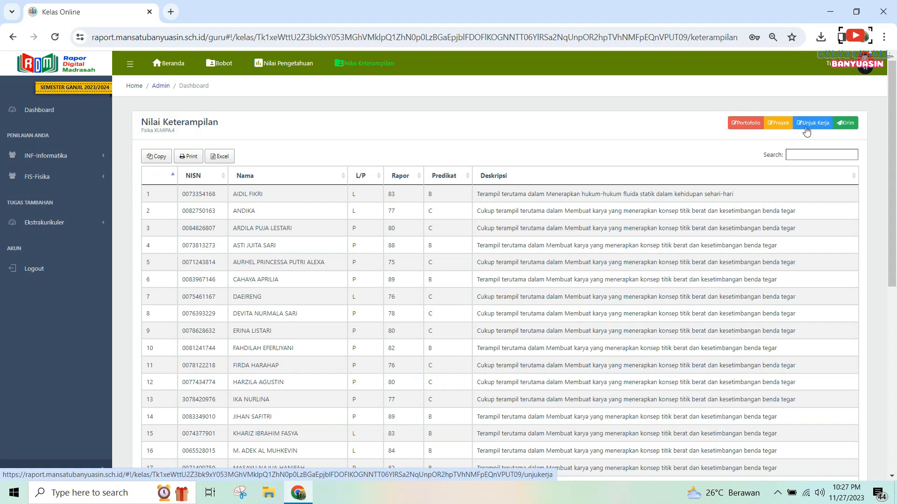
click(843, 125)
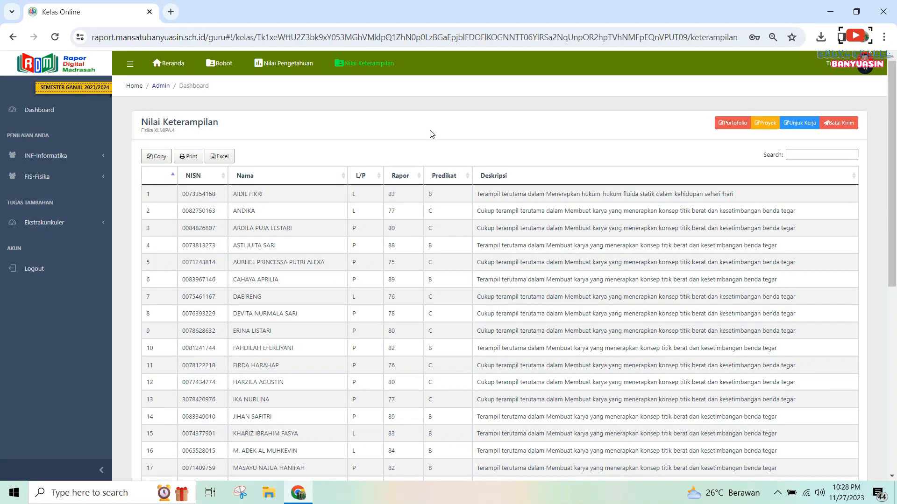
Check the submission status of Fisika XI.MIPA.4 in the subject's class list and in the Kelas Anda table on the dashboard.
click(71, 157)
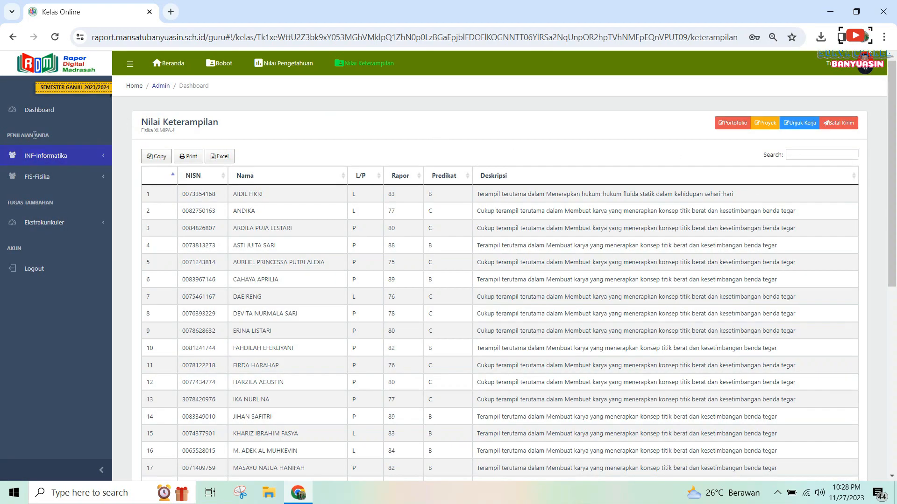
click(46, 177)
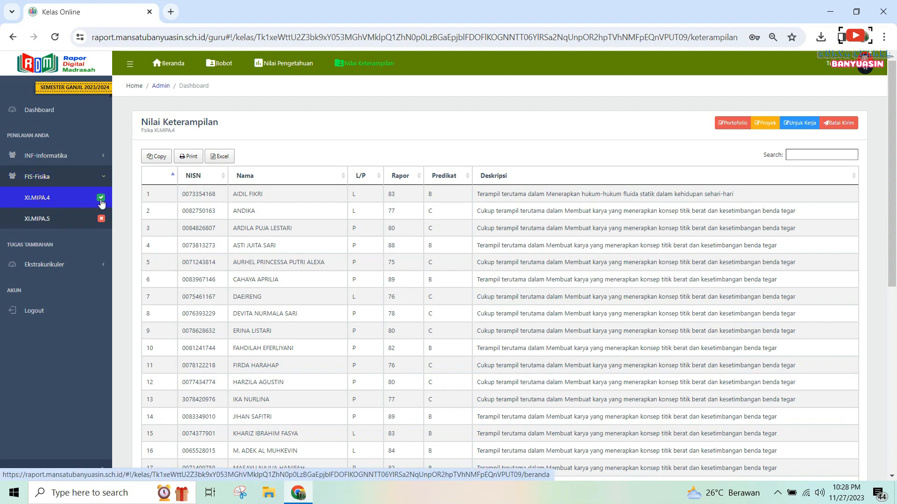
click(43, 119)
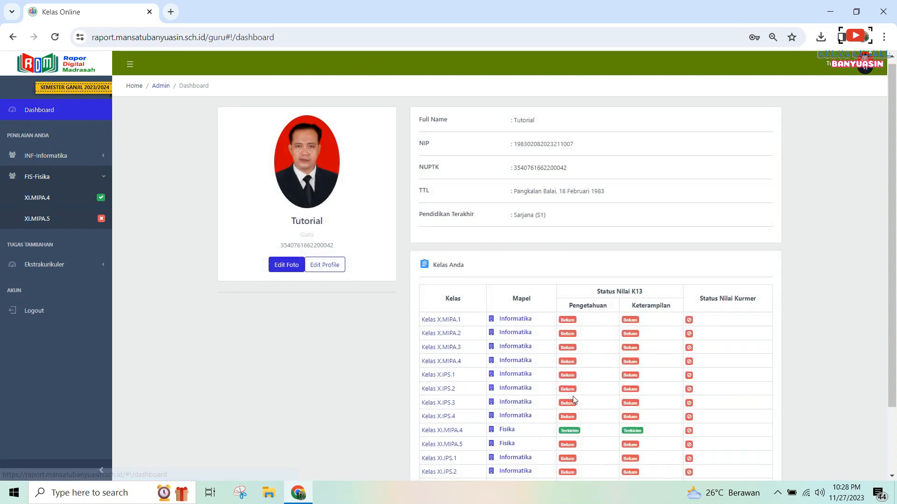
Log out of the teacher account in Rapor Digital Madrasah and close the browser window.
scroll(575, 400, down, 2)
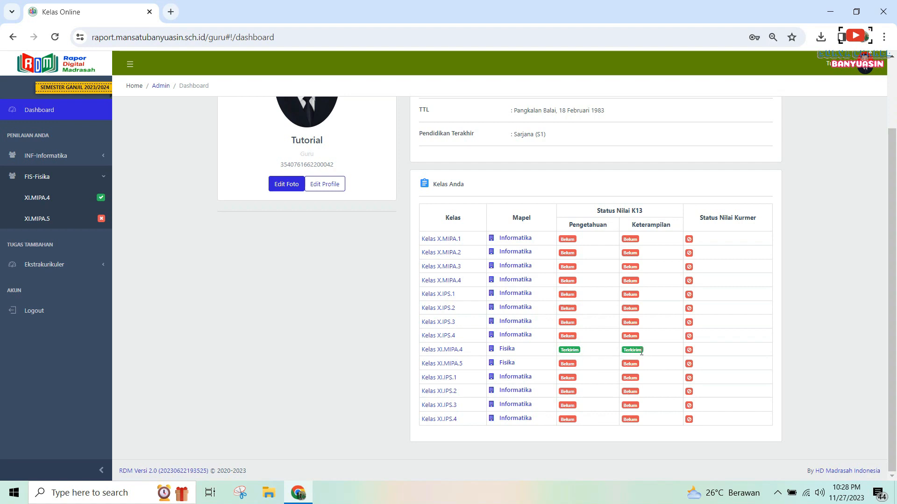
scroll(639, 352, up, 1)
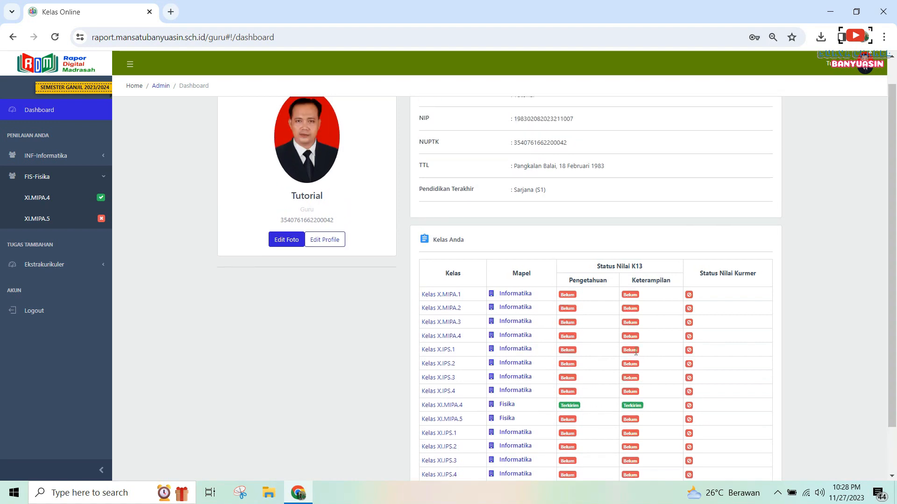
scroll(612, 241, up, 1)
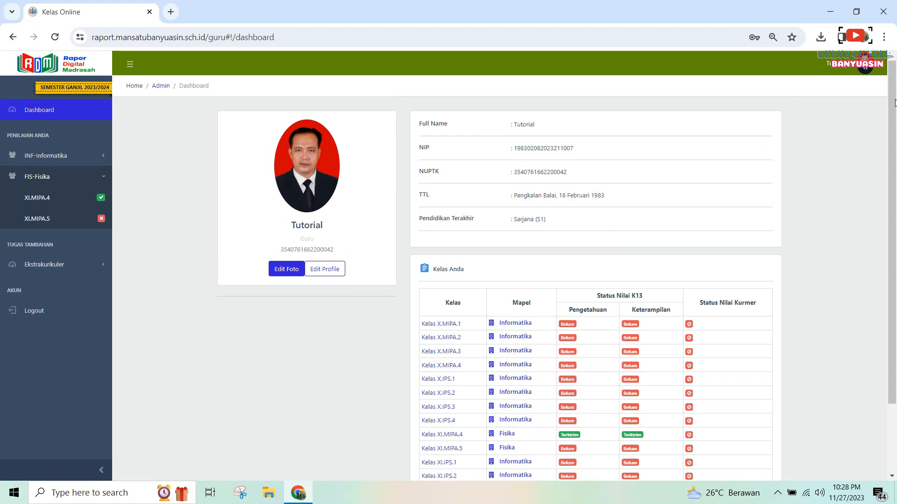
click(872, 69)
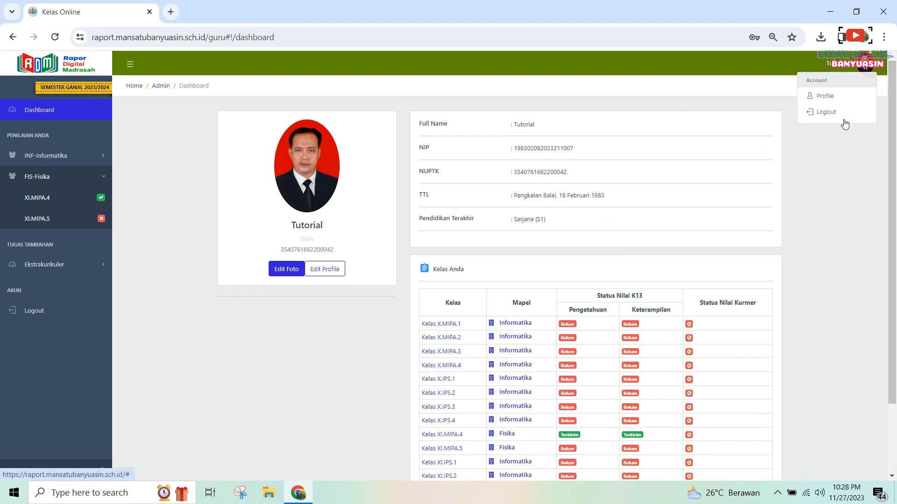
click(843, 115)
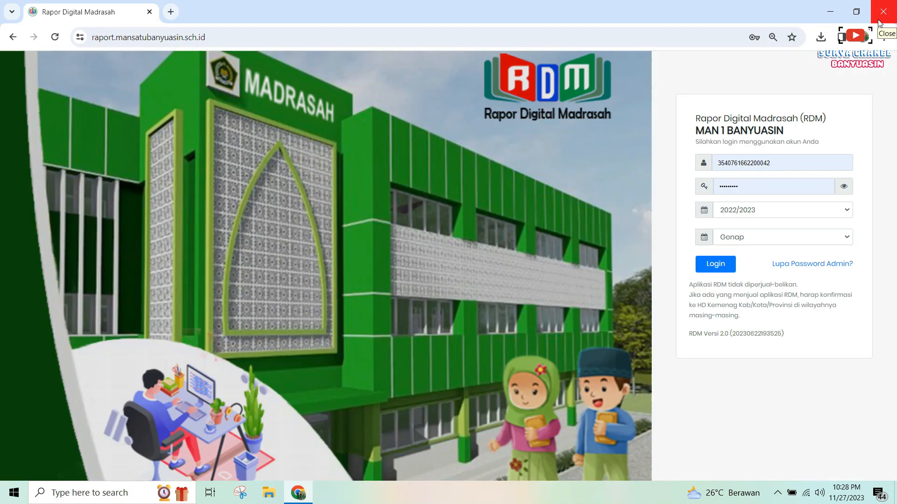
click(882, 12)
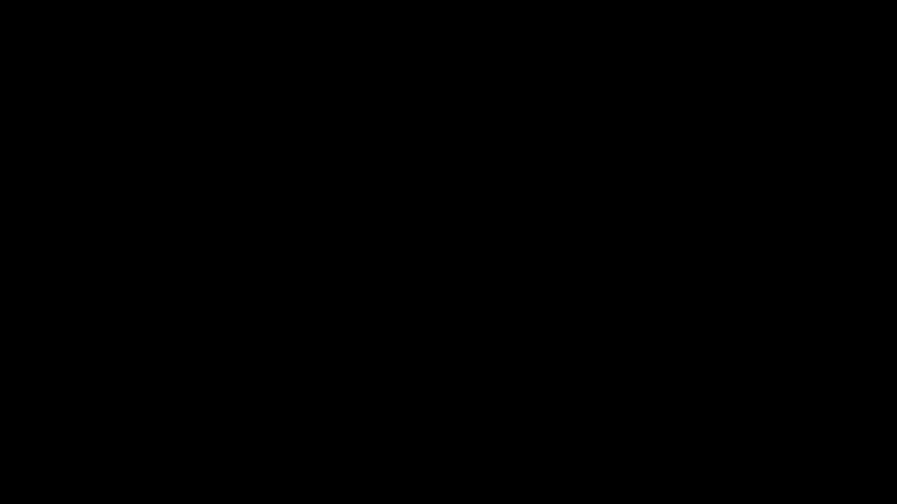